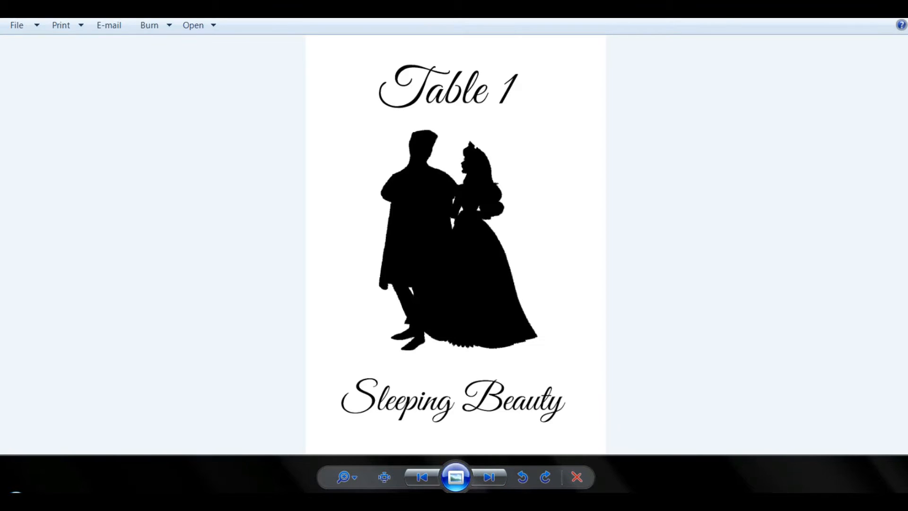
Step: Look through the finished silhouette table cards, from Table 1 to Table 4
key("Right")
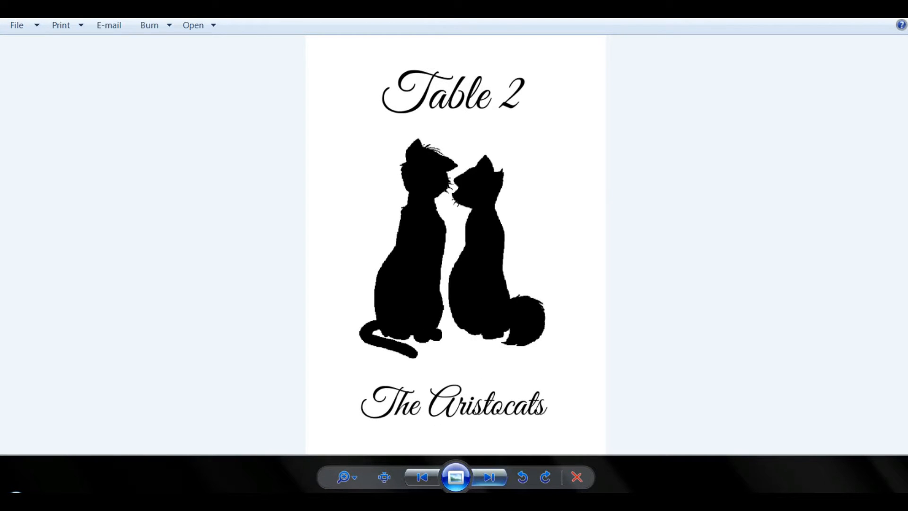
key("Right")
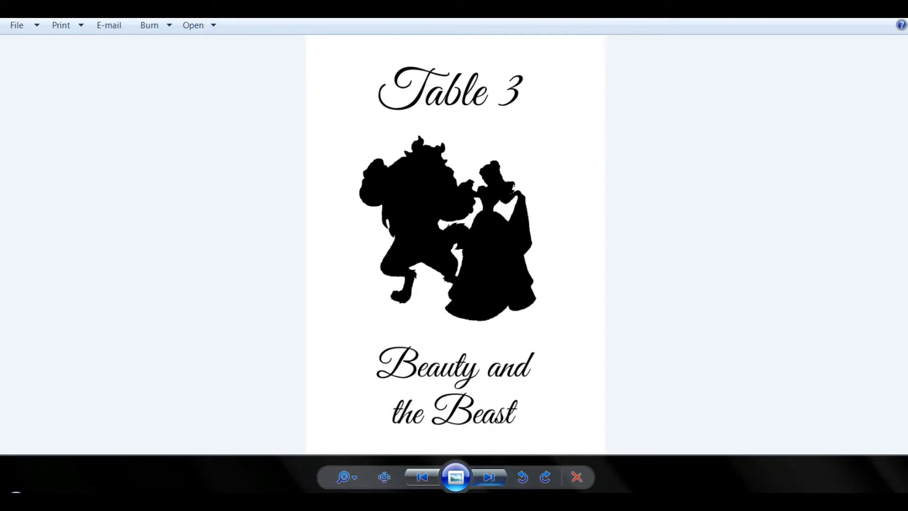
key("Right")
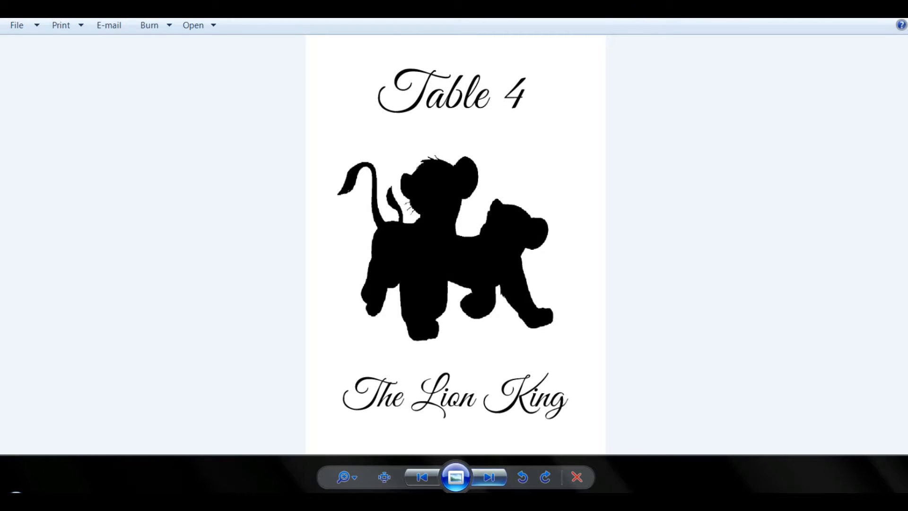
key("Right")
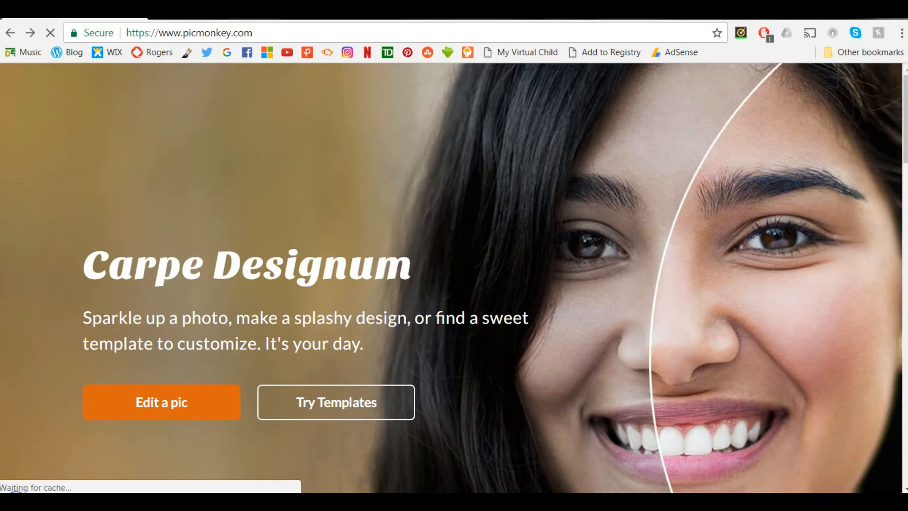
Step: Search Google Images for "star wars silhouette" and browse the resulting pictures
left_click(227, 52)
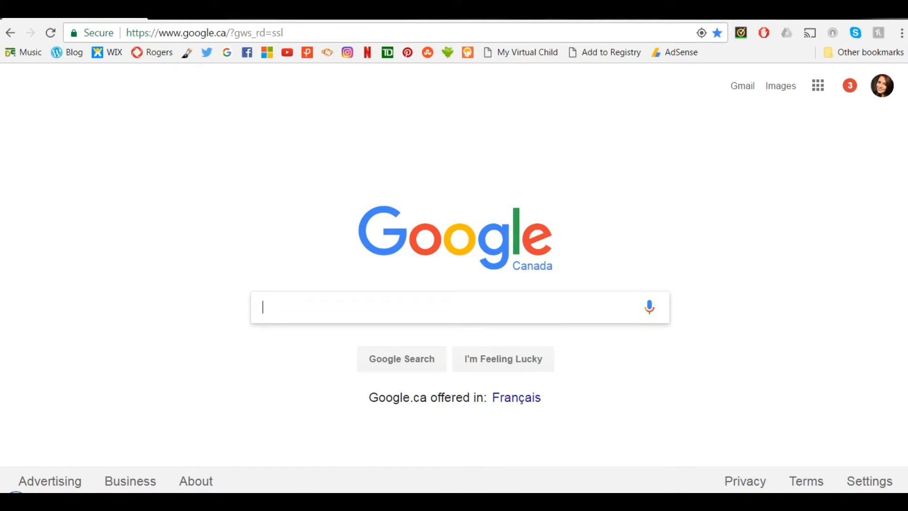
type("star")
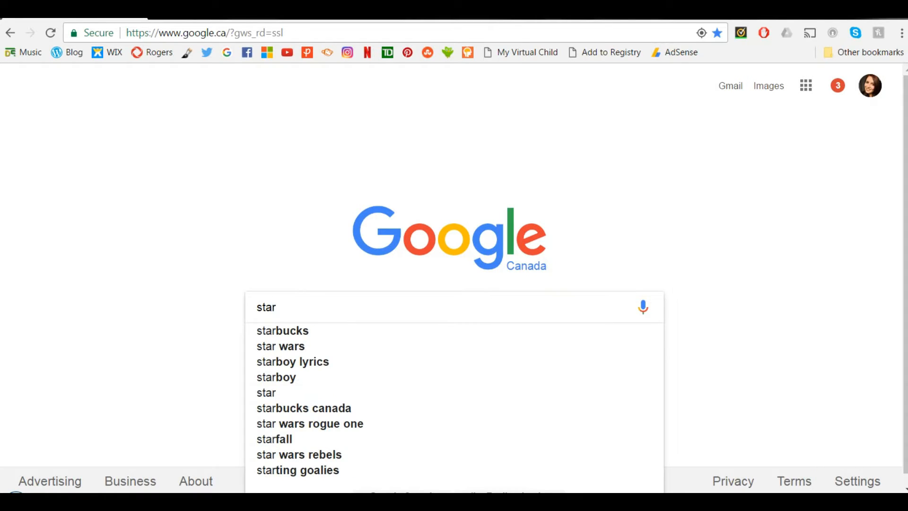
type(" wars sil")
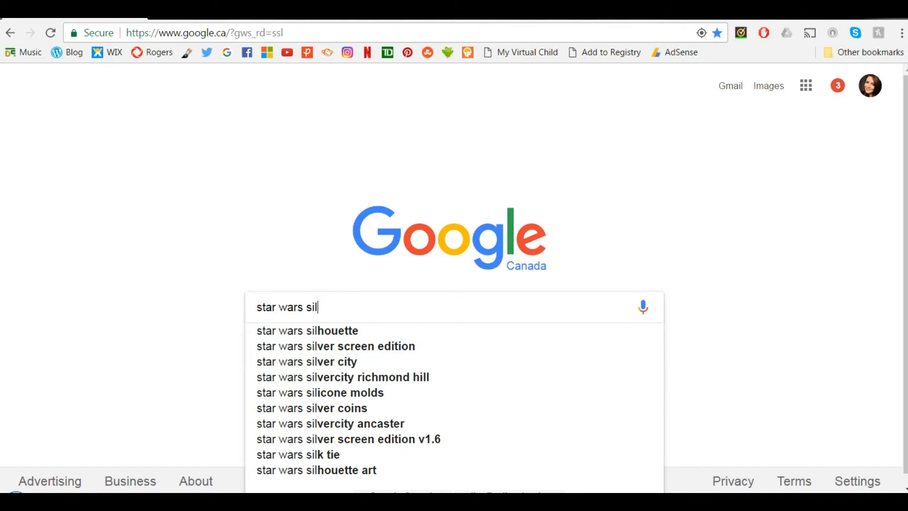
type("l")
key("Down")
key("Return")
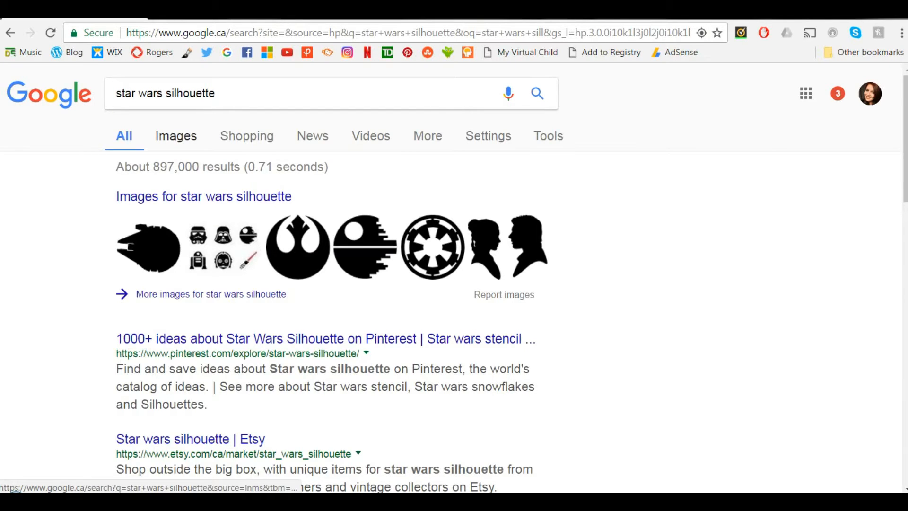
left_click(175, 136)
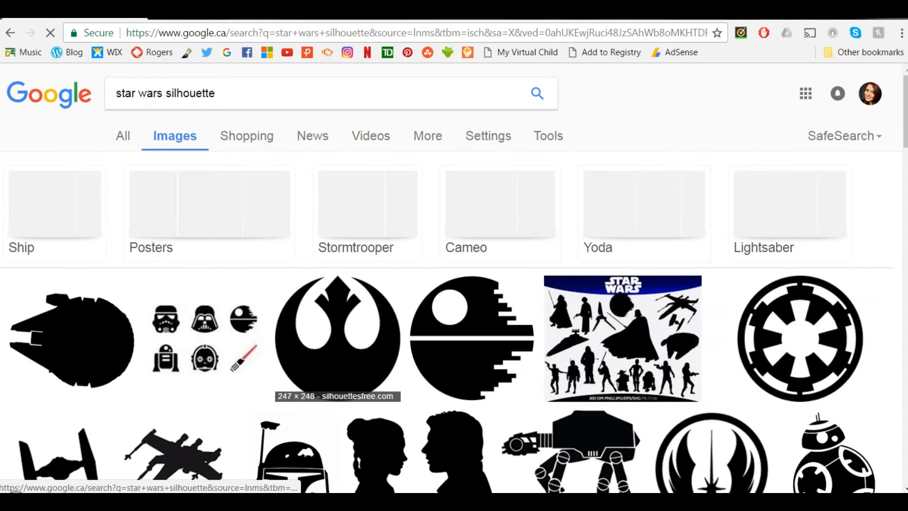
scroll(338, 283, "down", 3)
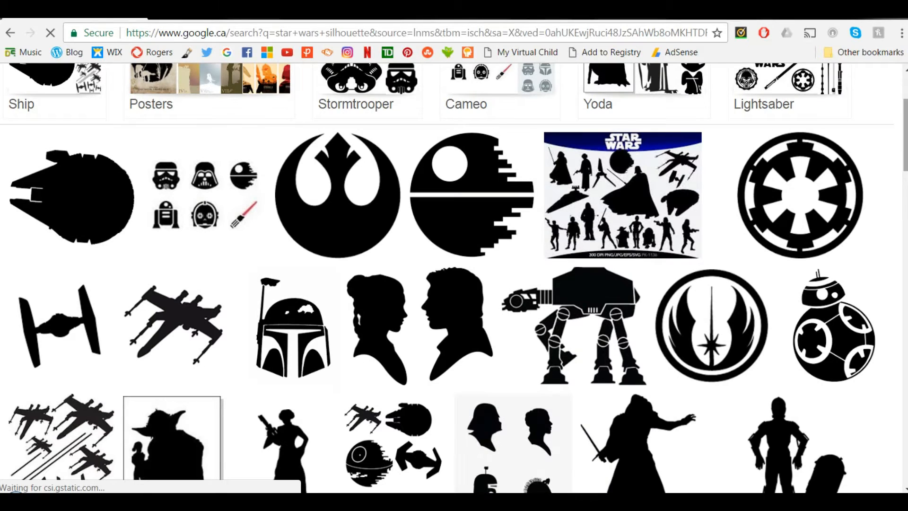
scroll(454, 277, "down", 4)
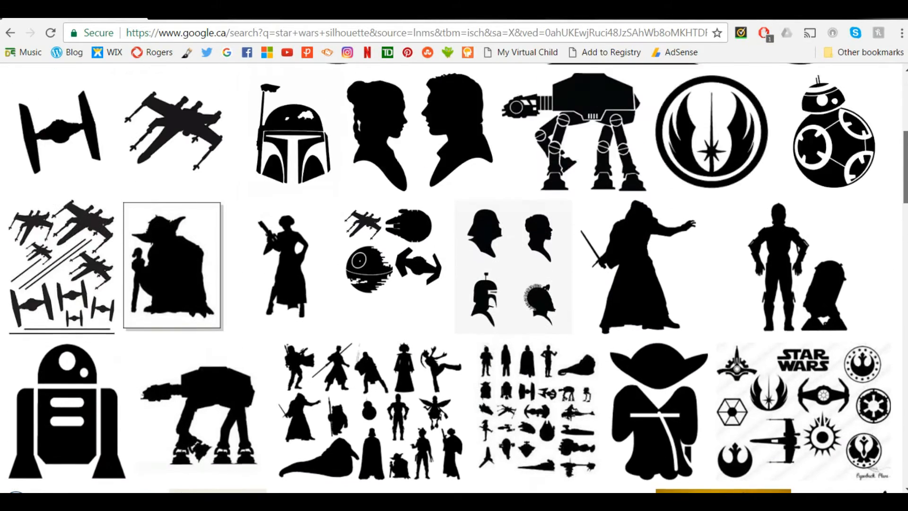
Step: Replace the image search query with "disney princess" and run the search
scroll(454, 278, "up", 7)
left_click_drag(216, 93, 116, 94)
key("BackSpace")
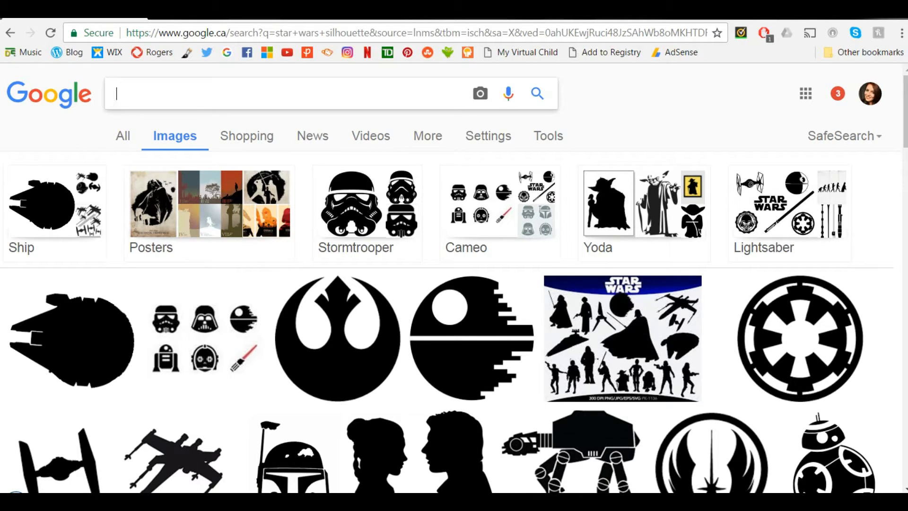
type("disney")
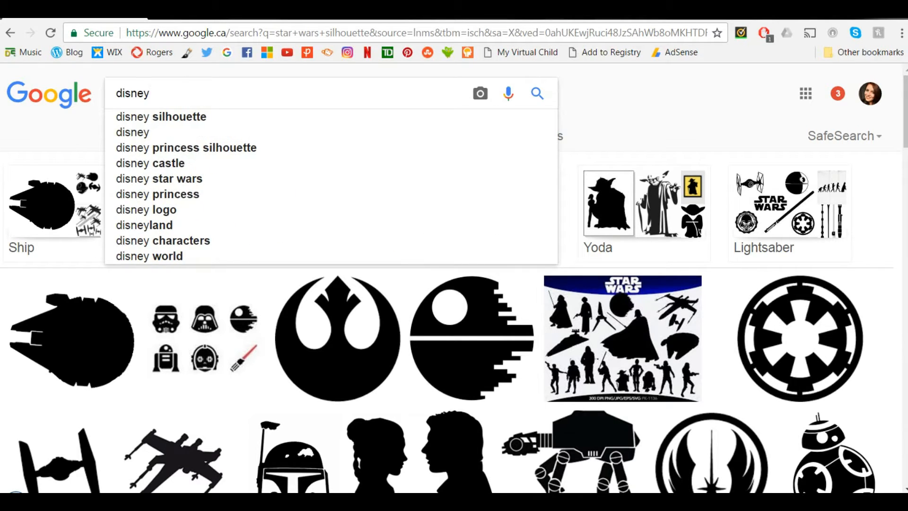
type(" princess")
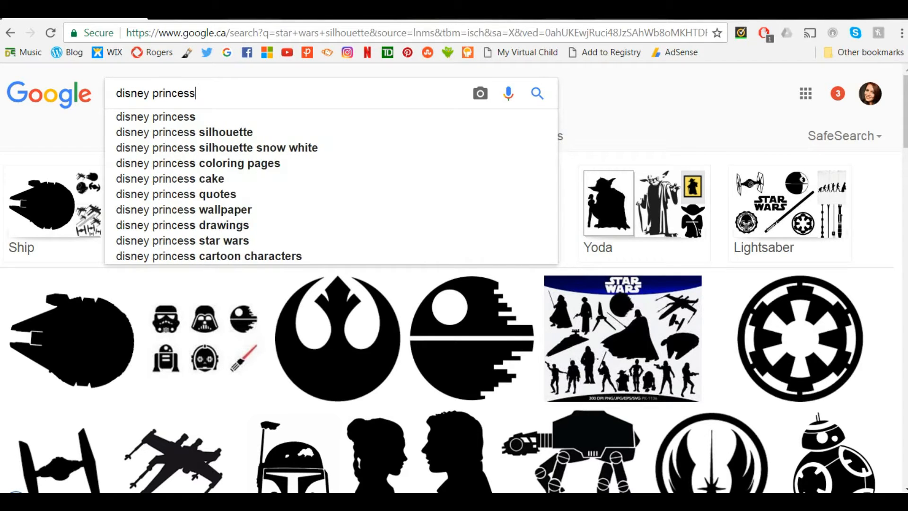
key("Return")
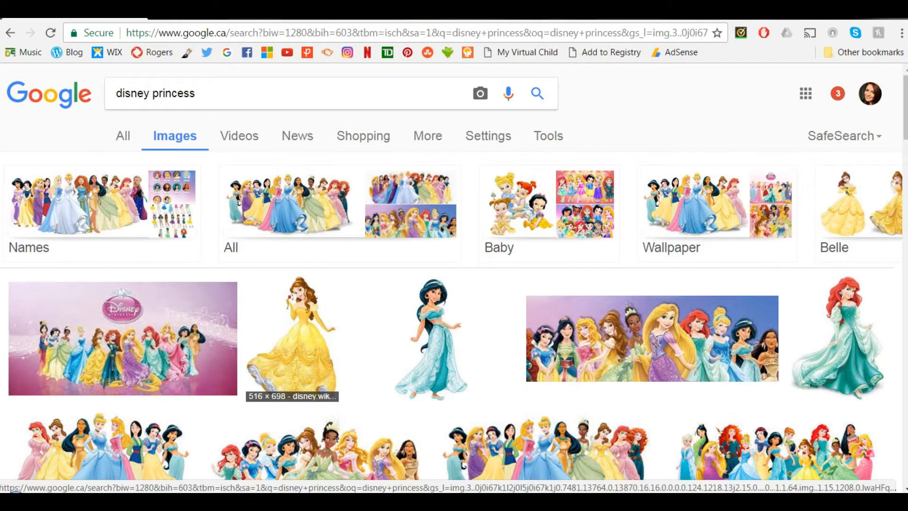
Step: Open the full-size picture of Belle holding a rose and save it to the computer as Bellenew.jpg
left_click(292, 338)
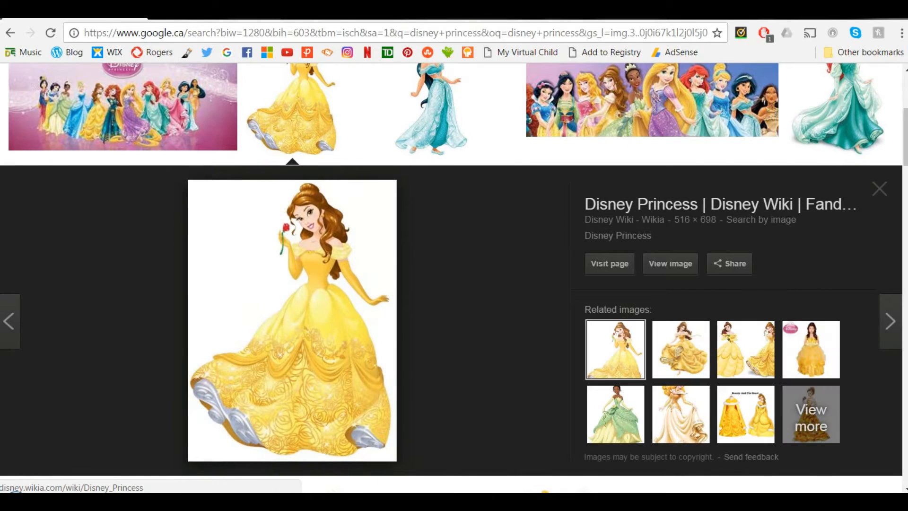
left_click(669, 263)
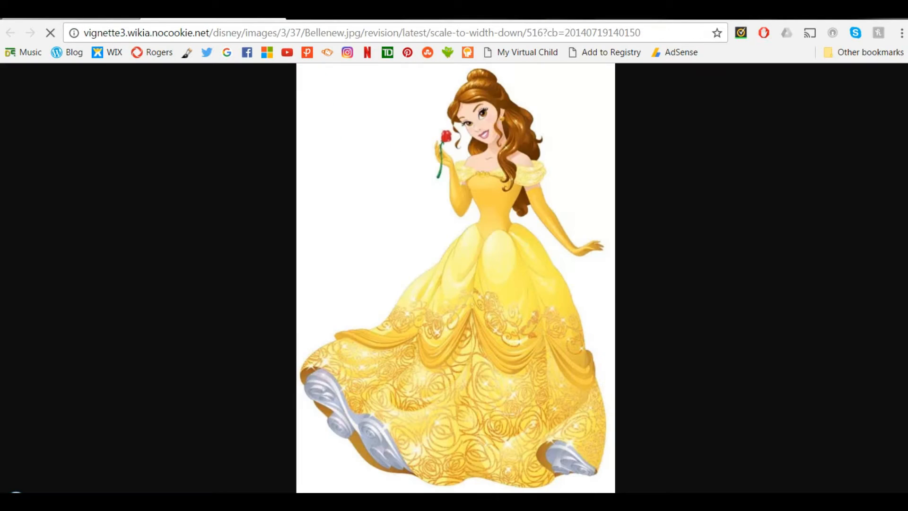
right_click(501, 178)
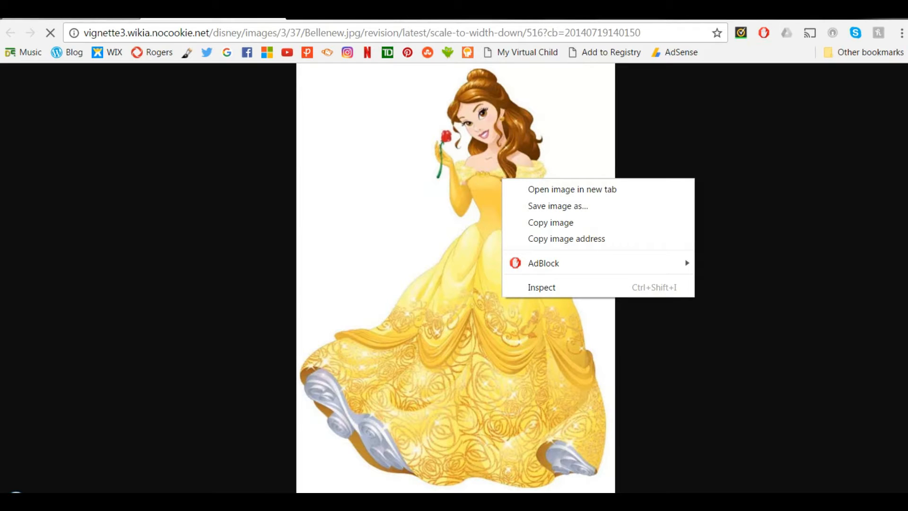
left_click(558, 206)
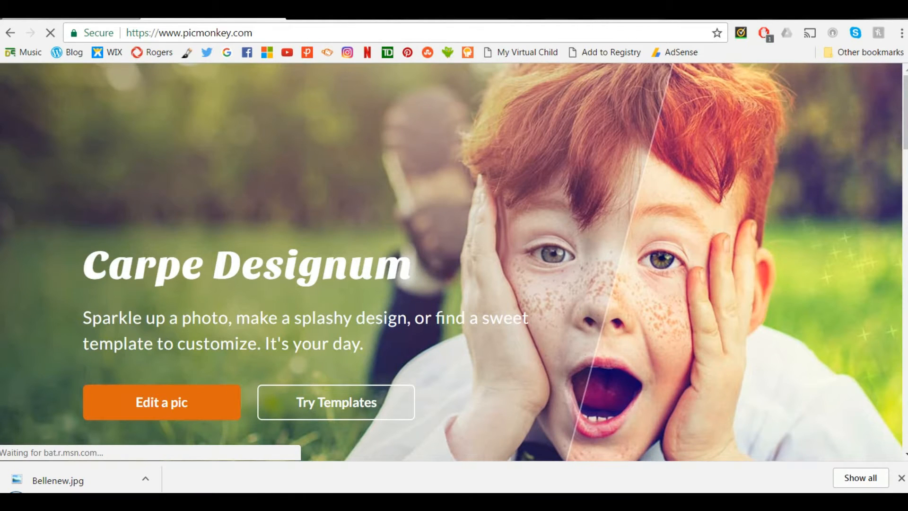
Step: In PicMonkey, open the Bellenew picture from the computer's Pictures library for editing
mouse_move(331, 95)
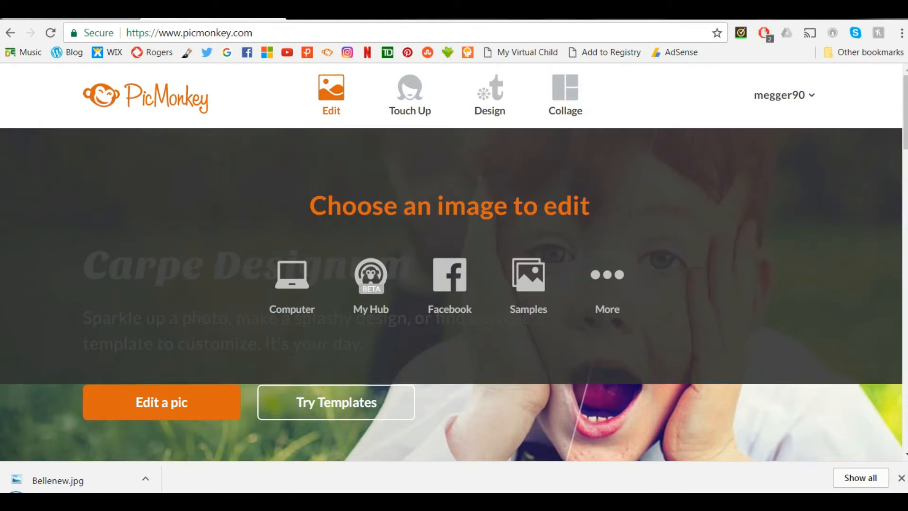
left_click(292, 279)
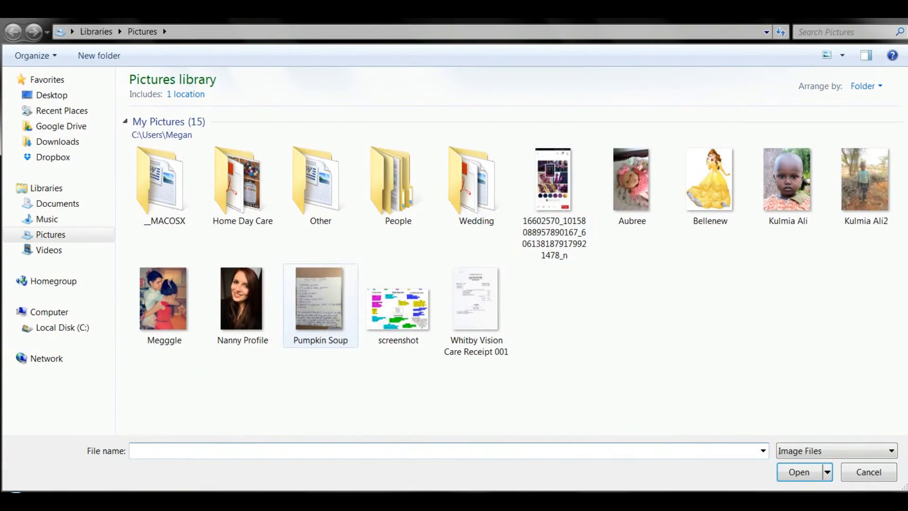
double_click(709, 180)
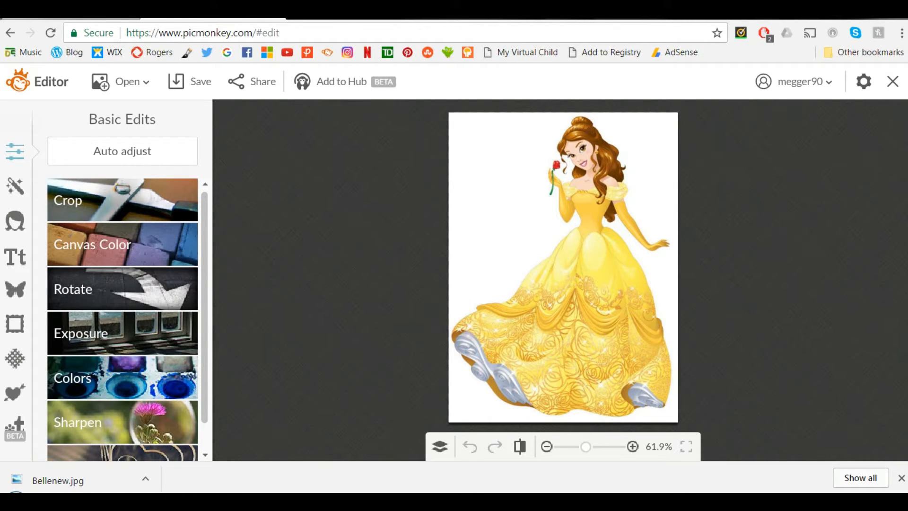
Step: Adjust the picture's exposure to brightness -100, highlights 19 and shadows -100, and apply it
left_click(122, 333)
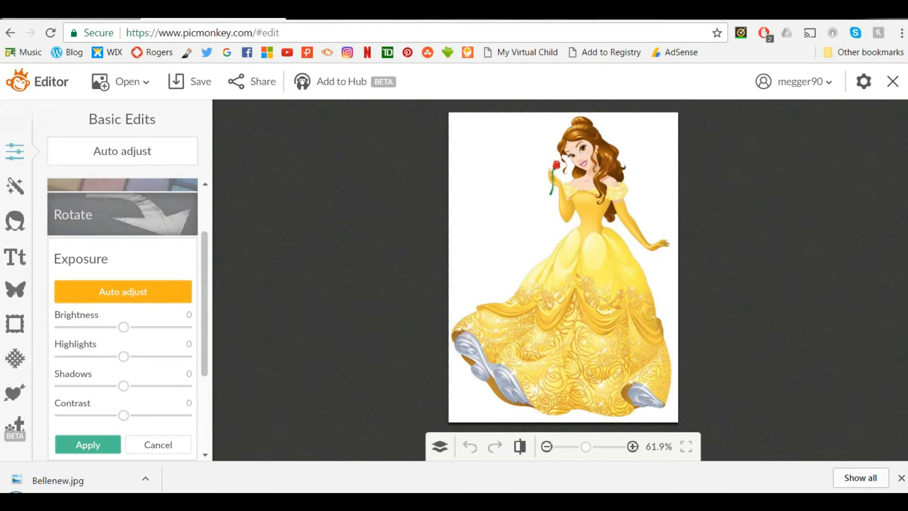
left_click_drag(123, 385, 59, 386)
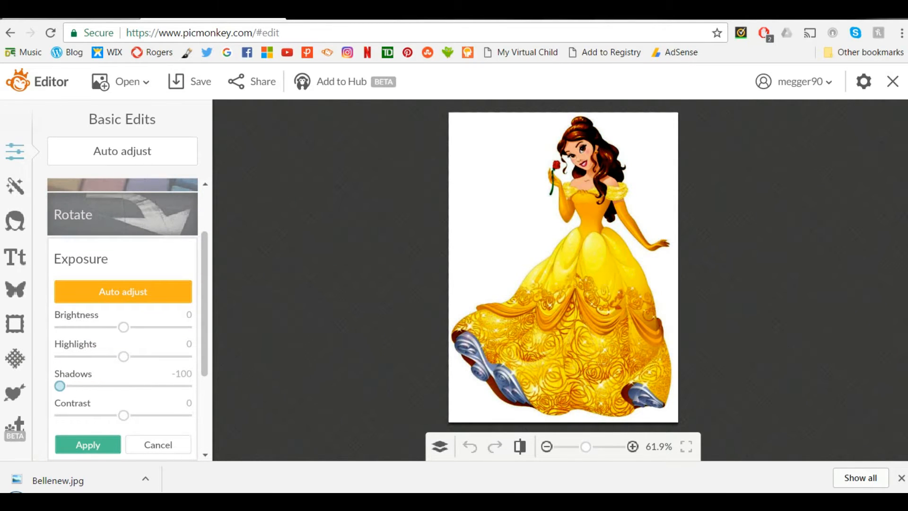
left_click_drag(123, 356, 60, 326)
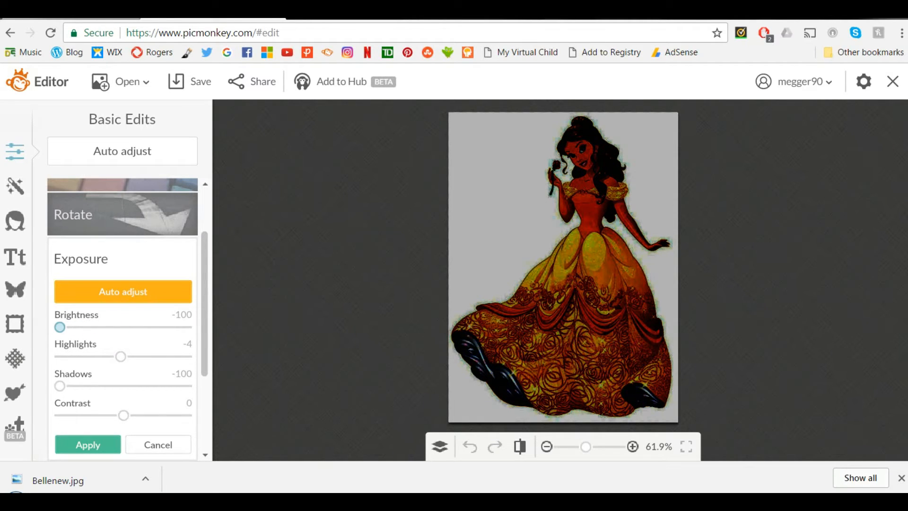
mouse_move(121, 356)
left_mouse_down()
mouse_move(174, 356)
mouse_move(135, 356)
left_mouse_up()
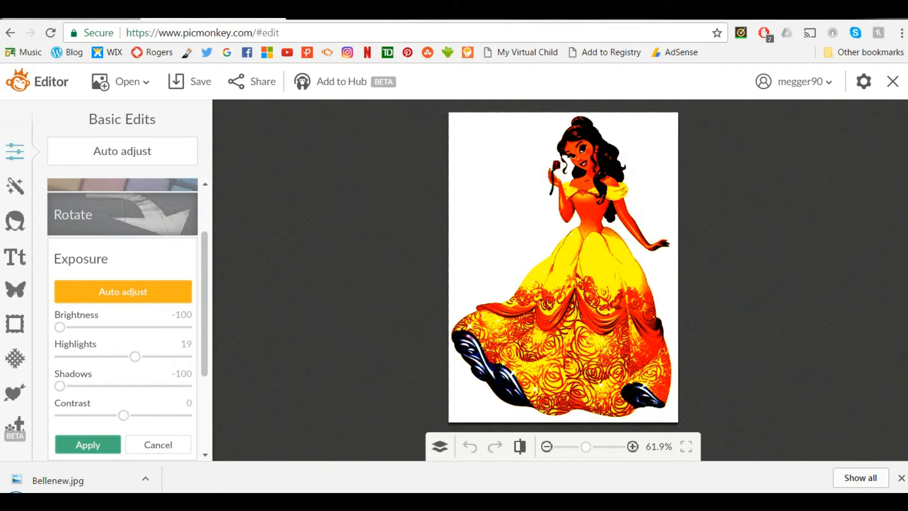
left_click(88, 444)
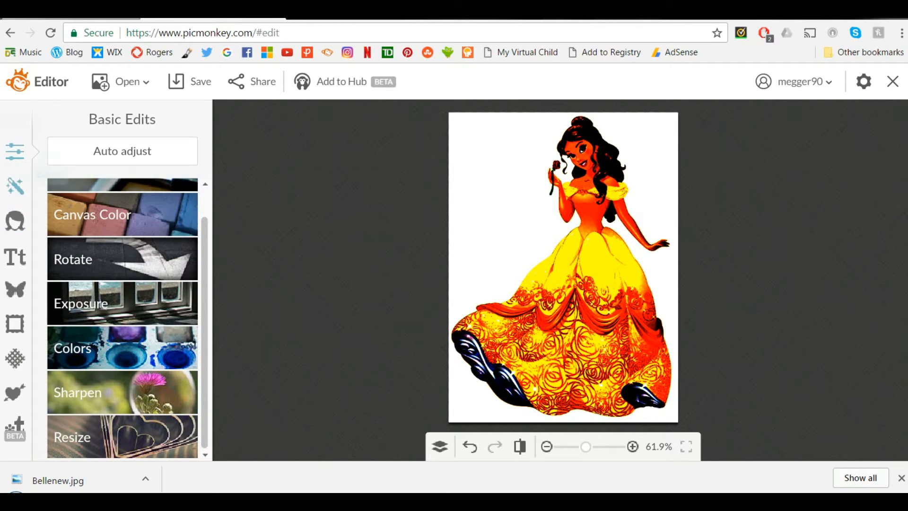
Step: Apply the Black and White effect to the Belle picture with the fade at 0%
left_click(14, 186)
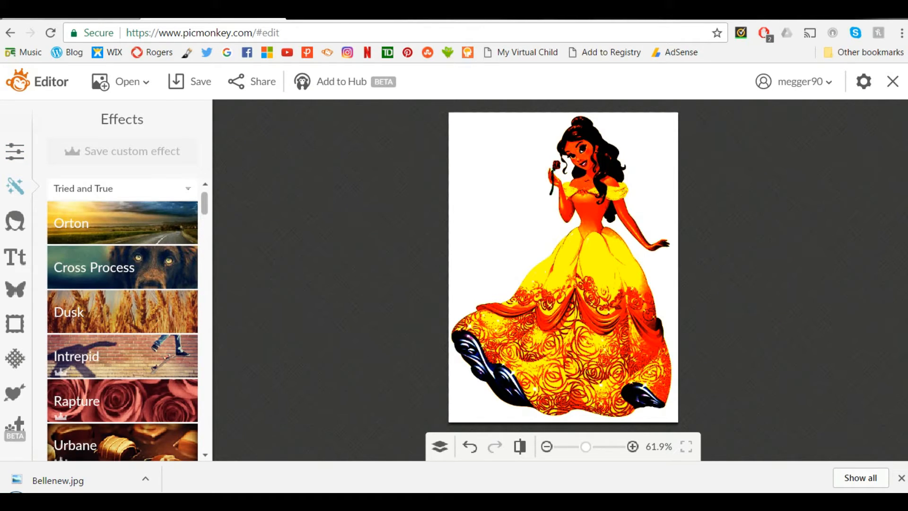
scroll(122, 319, "down", 15)
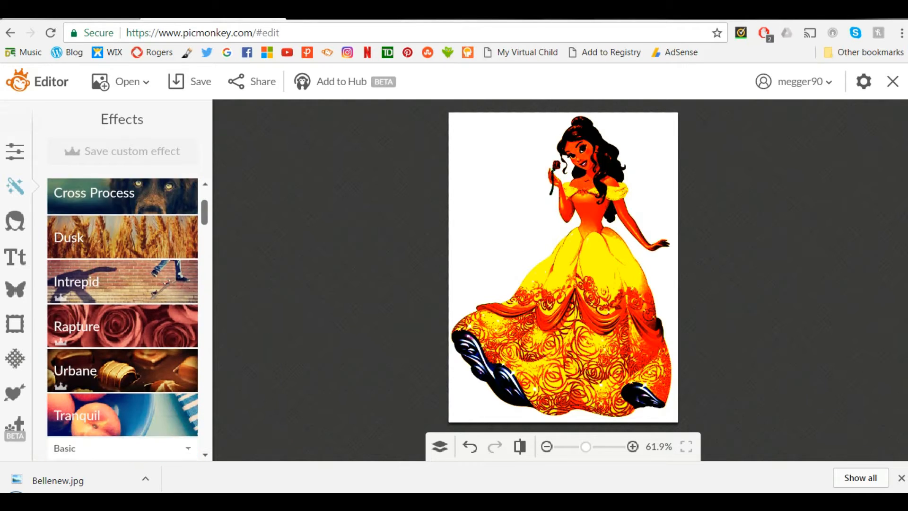
scroll(123, 319, "down", 20)
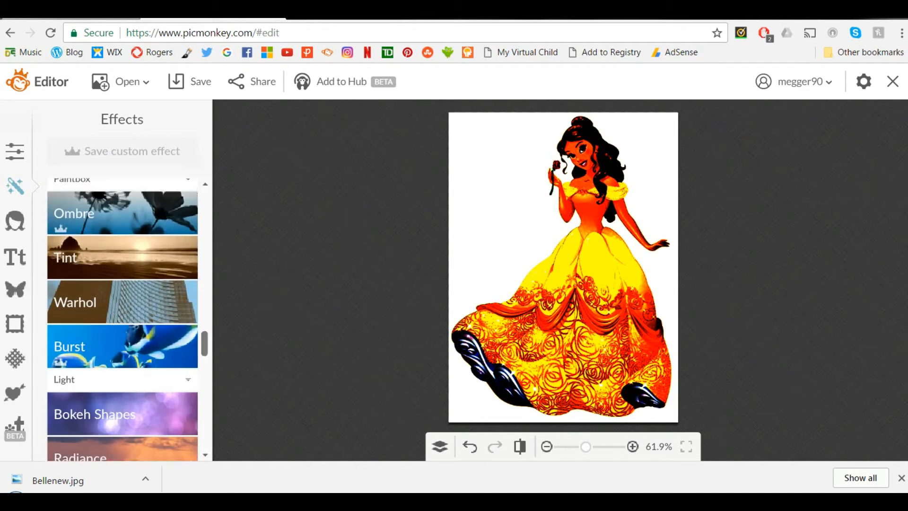
scroll(122, 319, "down", 3)
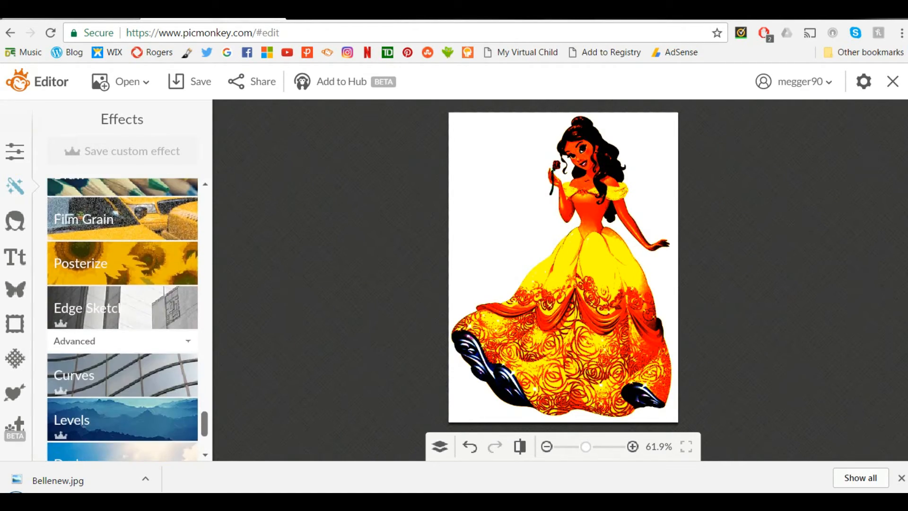
scroll(123, 319, "up", 20)
scroll(123, 319, "up", 8)
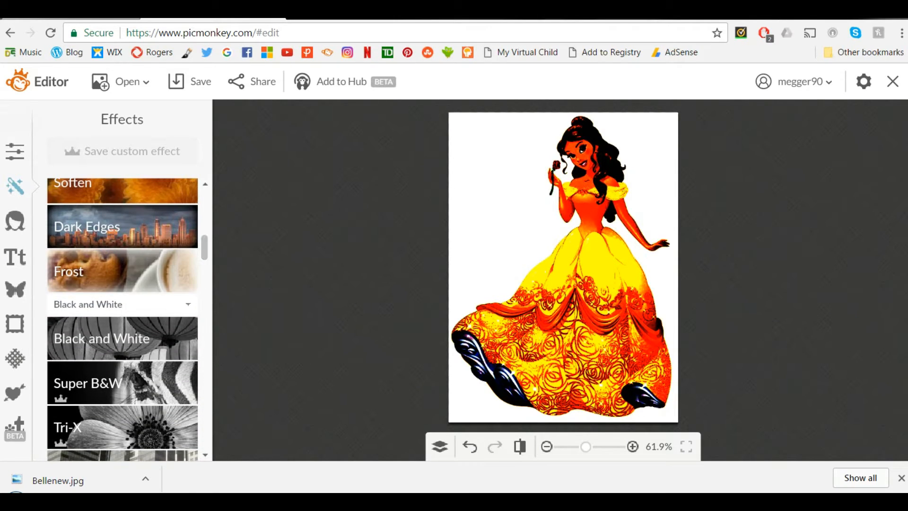
left_click(123, 337)
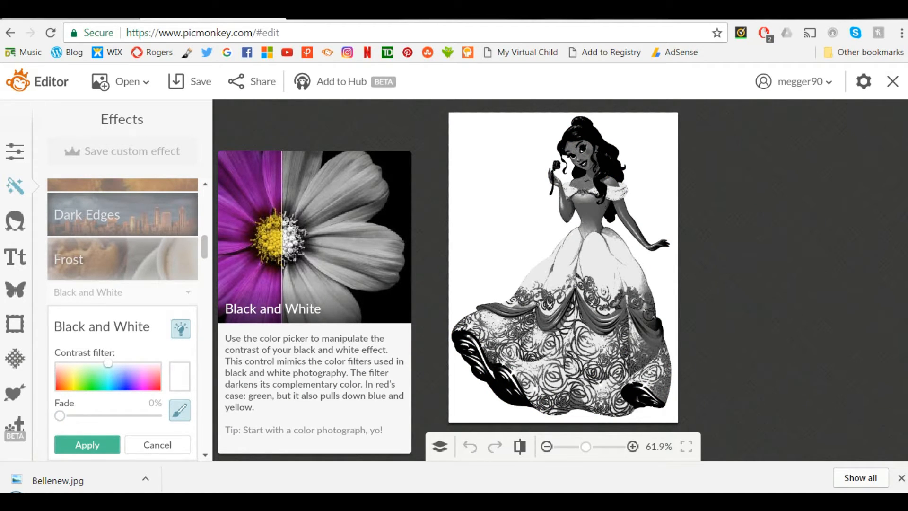
left_click(87, 445)
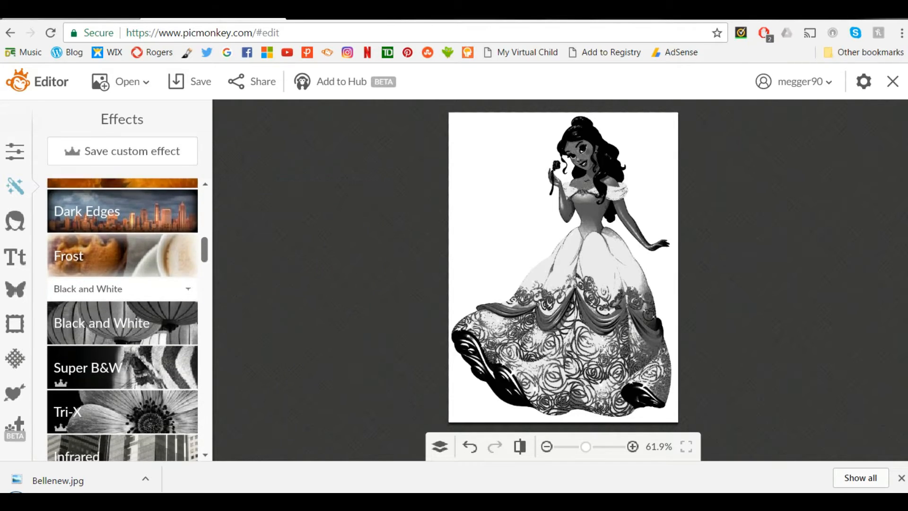
Step: Apply the Tint effect in a near-white colour with Multiply blending and the fade at 0%
scroll(123, 319, "down", 8)
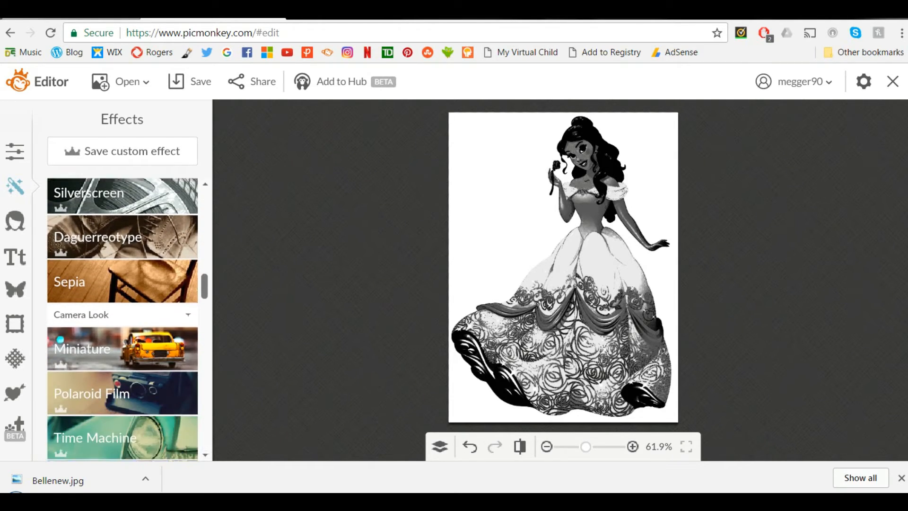
scroll(122, 319, "down", 7)
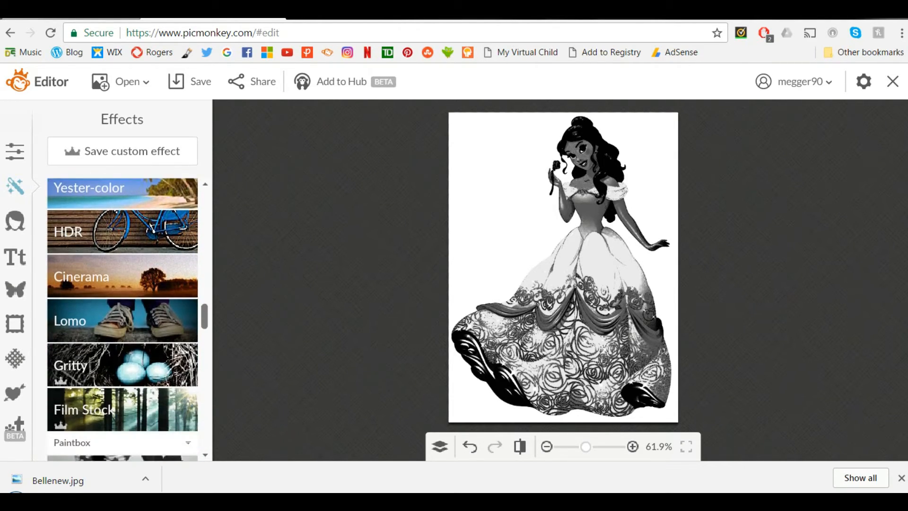
scroll(122, 319, "down", 1)
scroll(122, 319, "down", 5)
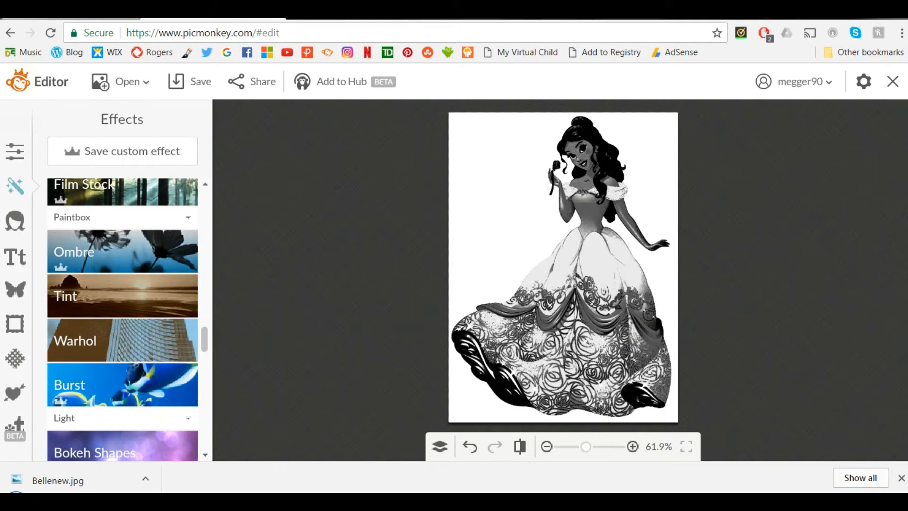
left_click(122, 296)
left_click_drag(114, 338, 135, 325)
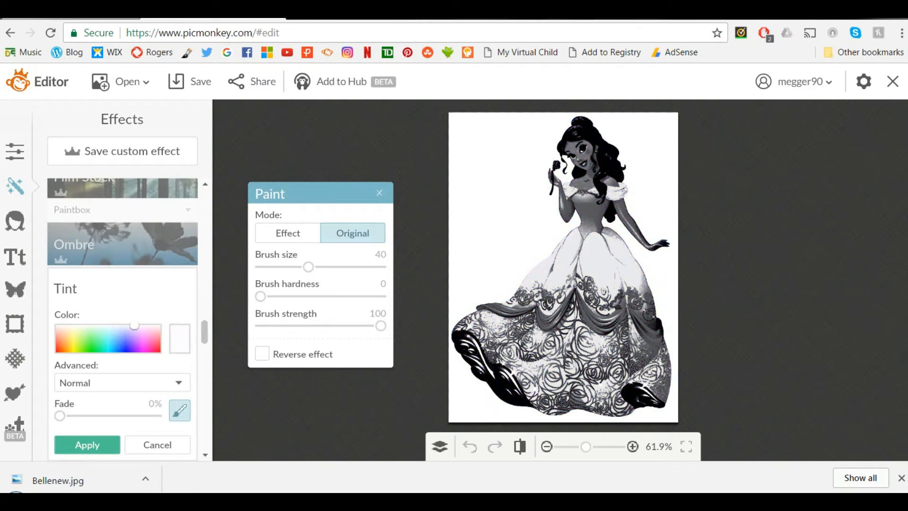
left_click(122, 383)
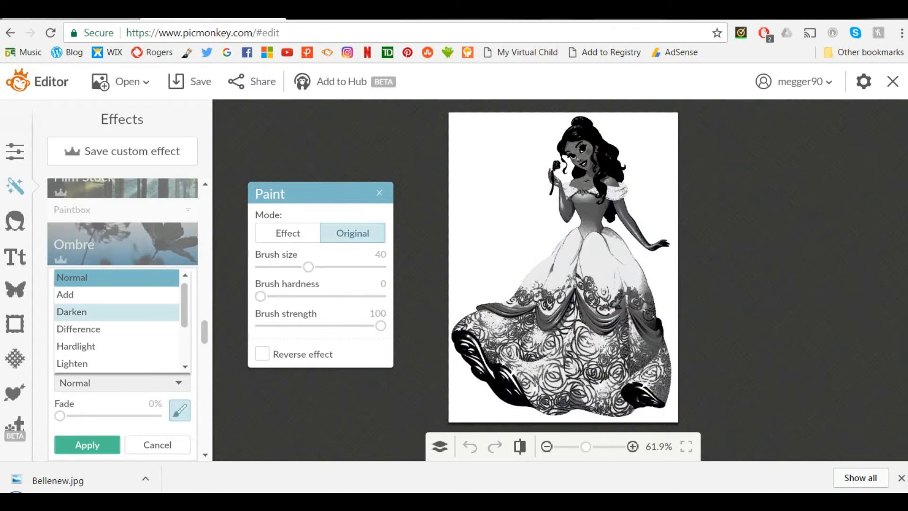
left_click(78, 328)
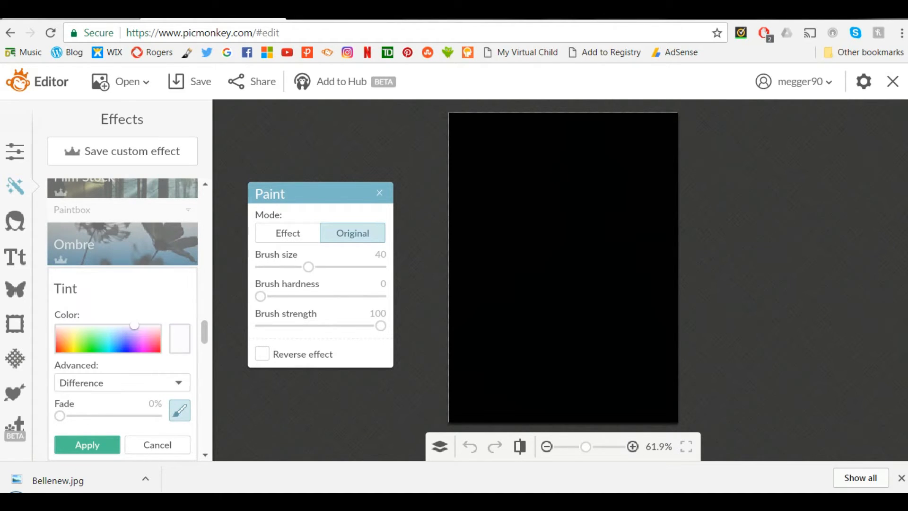
mouse_move(135, 326)
left_mouse_down()
mouse_move(93, 339)
mouse_move(93, 350)
mouse_move(130, 326)
left_mouse_up()
left_click(122, 383)
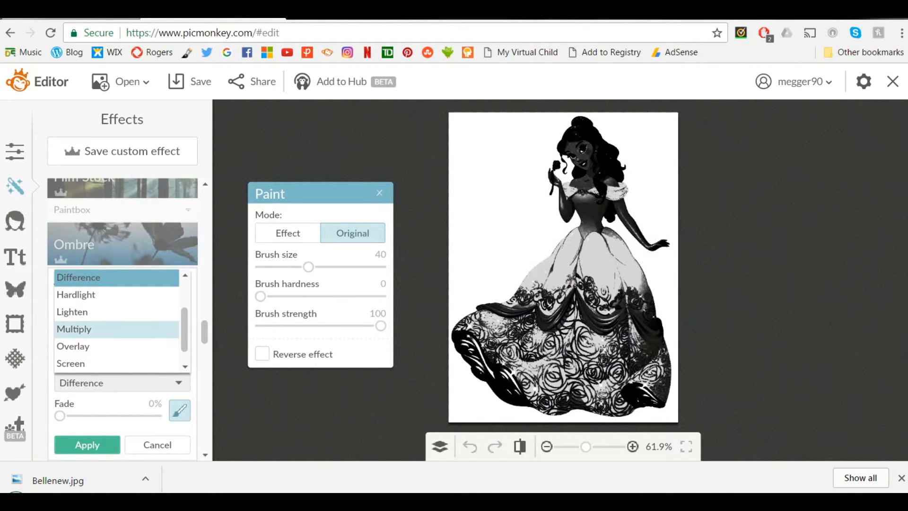
left_click(94, 329)
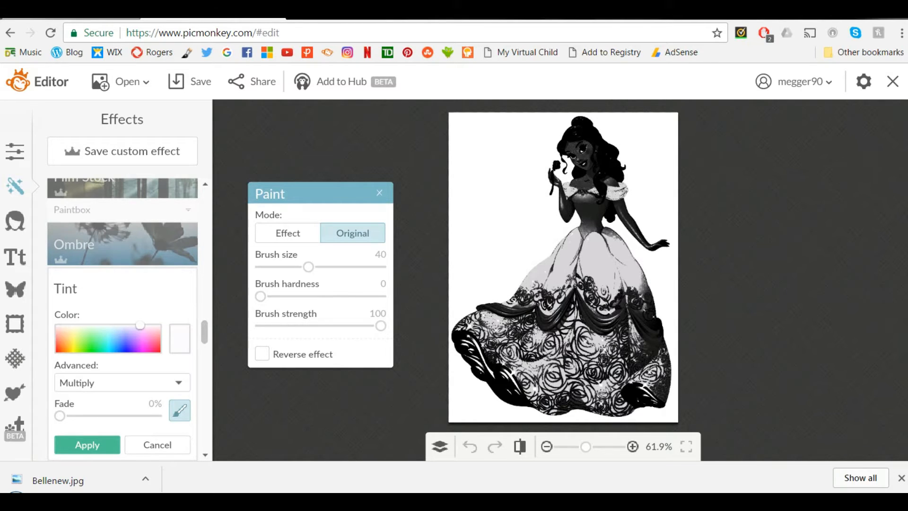
mouse_move(61, 416)
left_mouse_down()
mouse_move(105, 415)
mouse_move(59, 415)
left_mouse_up()
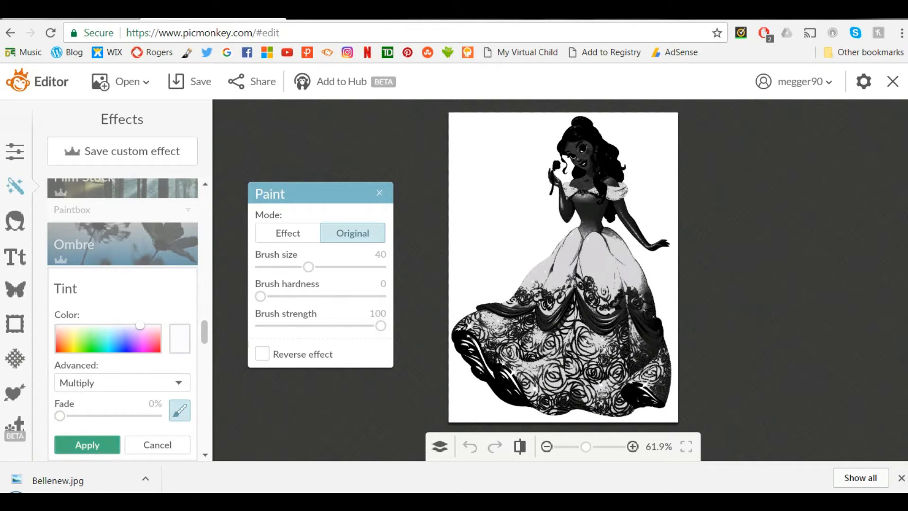
left_click(87, 445)
Step: Start the Draw effect on the Belle picture and set its colour to black (000000)
scroll(169, 234, "down", 4)
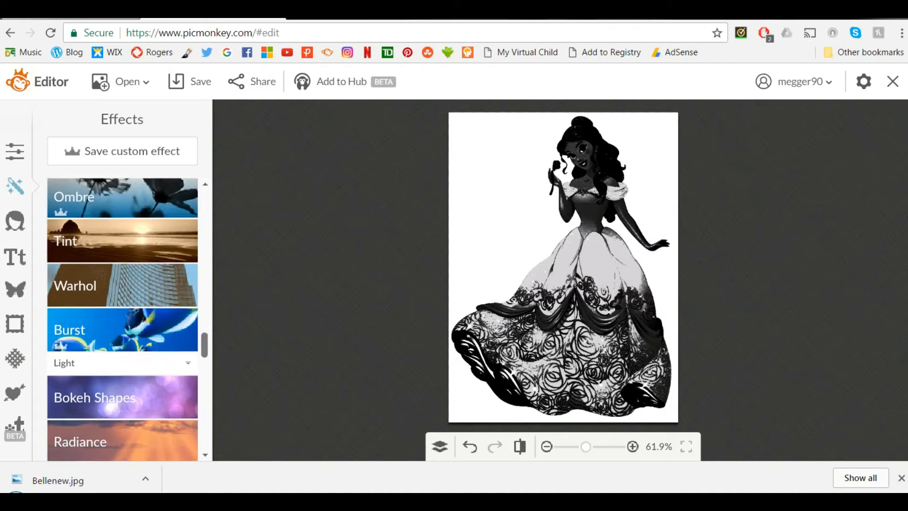
scroll(168, 234, "down", 3)
scroll(123, 319, "down", 8)
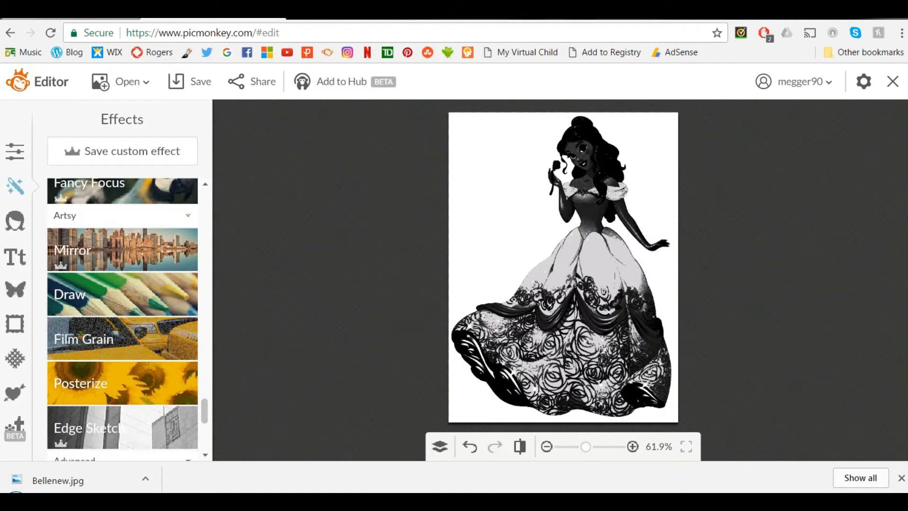
left_click(122, 294)
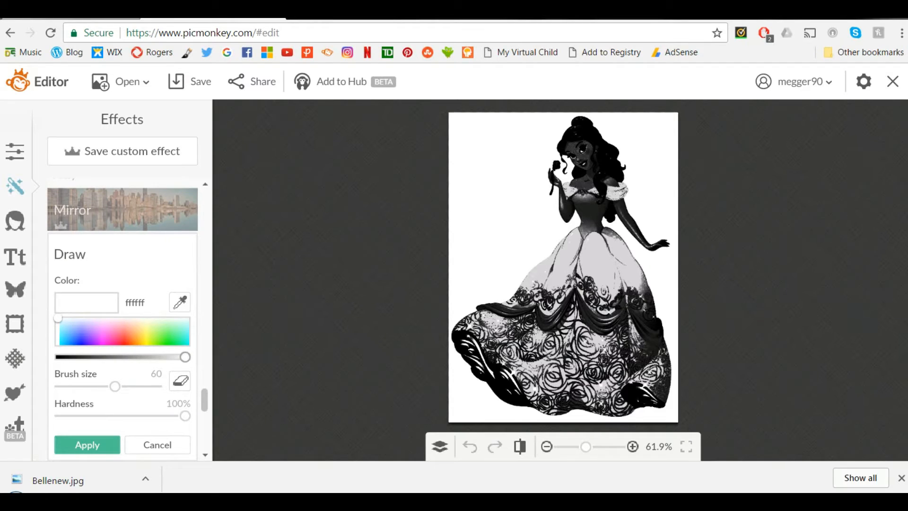
left_click_drag(185, 357, 59, 357)
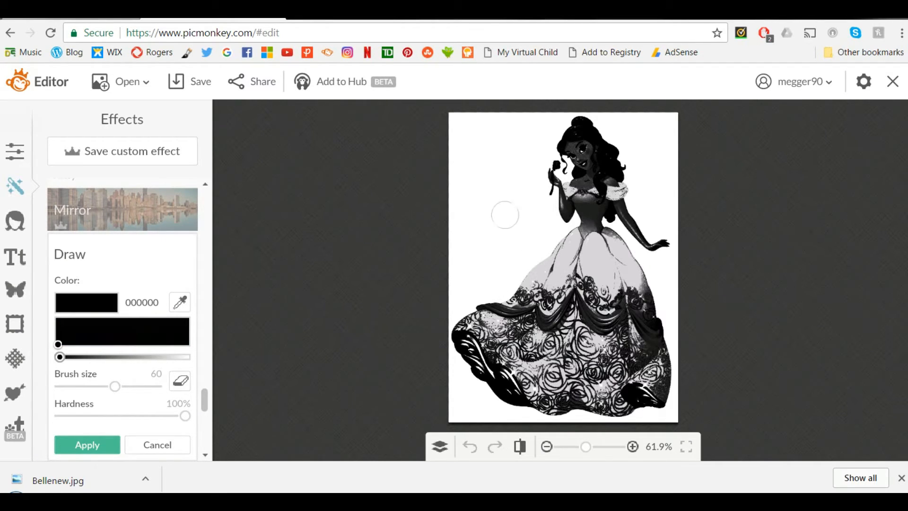
scroll(587, 116, "up", 5)
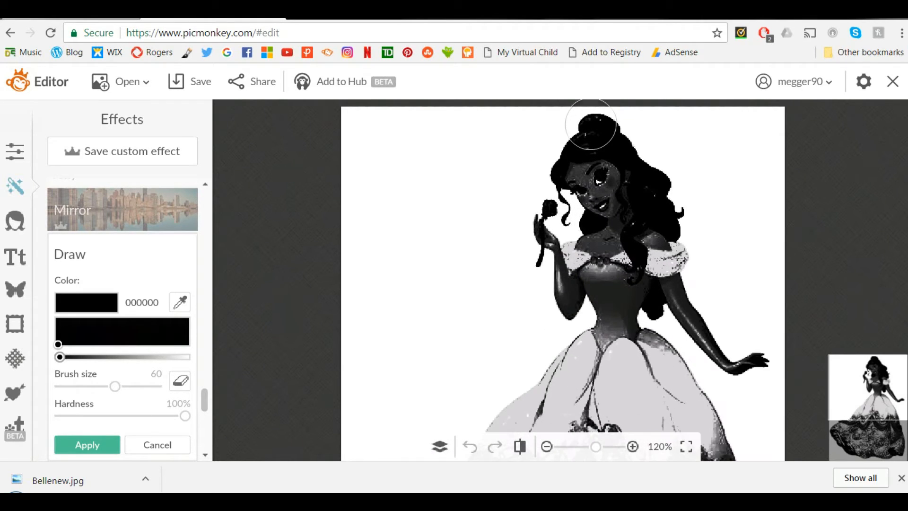
scroll(591, 124, "up", 1)
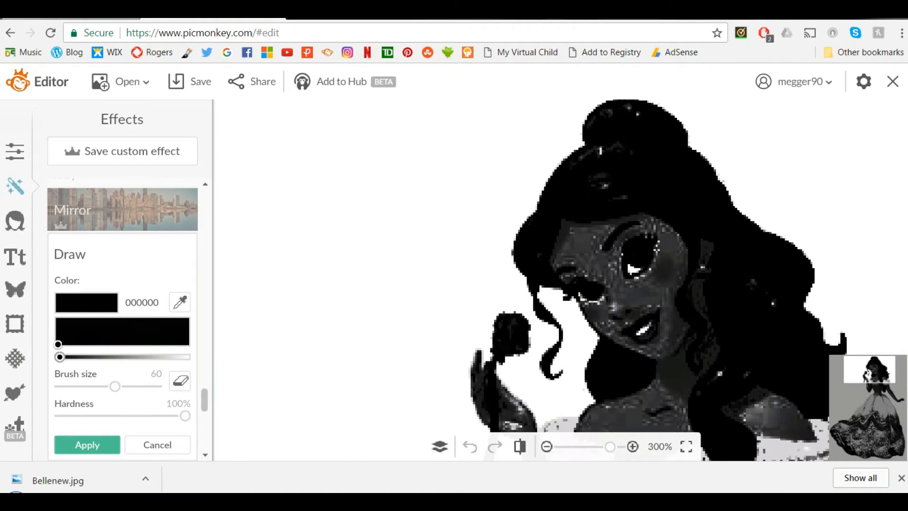
Step: With brush size 21 and hardness 96%, paint Belle's hair, face, upper body and upper arms solid black
left_click_drag(115, 386, 89, 386)
mouse_move(617, 129)
left_mouse_down()
mouse_move(595, 168)
mouse_move(604, 186)
mouse_move(657, 147)
mouse_move(573, 233)
mouse_move(582, 267)
mouse_move(621, 326)
mouse_move(612, 225)
mouse_move(672, 242)
mouse_move(699, 310)
mouse_move(751, 282)
left_mouse_up()
left_click_drag(875, 379, 883, 386)
mouse_move(567, 265)
left_mouse_down()
mouse_move(449, 340)
mouse_move(527, 324)
mouse_move(699, 332)
mouse_move(719, 365)
mouse_move(596, 303)
mouse_move(632, 375)
left_mouse_up()
left_click_drag(876, 377, 876, 387)
mouse_move(410, 200)
left_mouse_down()
mouse_move(435, 338)
mouse_move(493, 235)
left_mouse_up()
key("ctrl+z")
mouse_move(423, 215)
left_mouse_down()
mouse_move(429, 327)
mouse_move(454, 281)
mouse_move(498, 278)
mouse_move(515, 324)
mouse_move(505, 261)
mouse_move(536, 316)
mouse_move(622, 243)
mouse_move(553, 361)
left_mouse_up()
left_click_drag(878, 387, 883, 394)
mouse_move(615, 189)
left_mouse_down()
mouse_move(630, 226)
mouse_move(684, 303)
mouse_move(535, 213)
mouse_move(516, 308)
mouse_move(460, 282)
mouse_move(449, 308)
mouse_move(471, 333)
left_mouse_up()
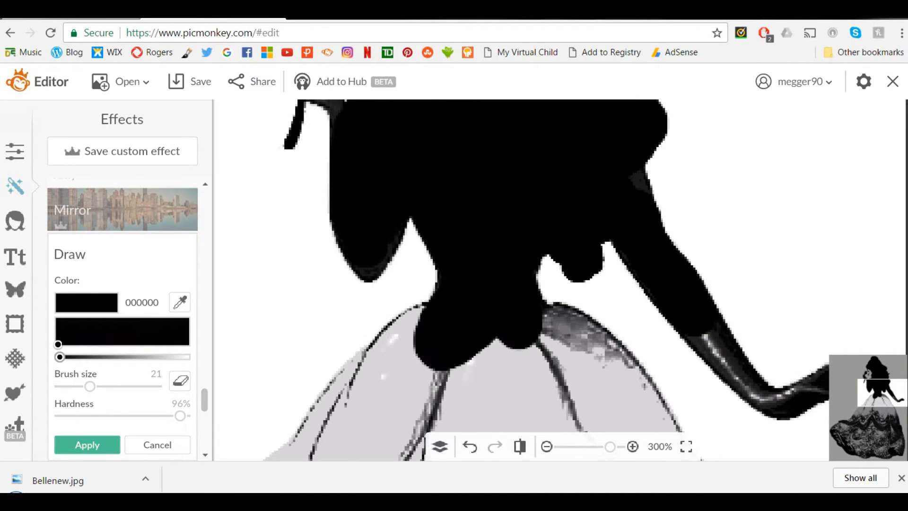
Step: Paint a black band along the skirt's outline from the waist down its left side and across the bottom hem
left_click_drag(882, 392, 870, 404)
mouse_move(612, 154)
left_mouse_down()
mouse_move(524, 222)
mouse_move(477, 291)
mouse_move(383, 359)
mouse_move(302, 454)
left_mouse_up()
left_click_drag(870, 404, 854, 427)
mouse_move(570, 118)
left_mouse_down()
mouse_move(495, 193)
mouse_move(409, 203)
mouse_move(324, 256)
mouse_move(260, 312)
mouse_move(338, 319)
left_mouse_up()
left_click_drag(853, 427, 857, 443)
mouse_move(262, 201)
left_mouse_down()
mouse_move(326, 276)
mouse_move(440, 374)
mouse_move(548, 381)
left_mouse_up()
left_click_drag(857, 443, 865, 449)
mouse_move(509, 363)
left_mouse_down()
mouse_move(493, 346)
mouse_move(532, 375)
mouse_move(620, 374)
mouse_move(780, 331)
left_mouse_up()
left_click_drag(865, 448, 882, 449)
mouse_move(468, 345)
left_mouse_down()
mouse_move(622, 377)
mouse_move(644, 289)
left_mouse_up()
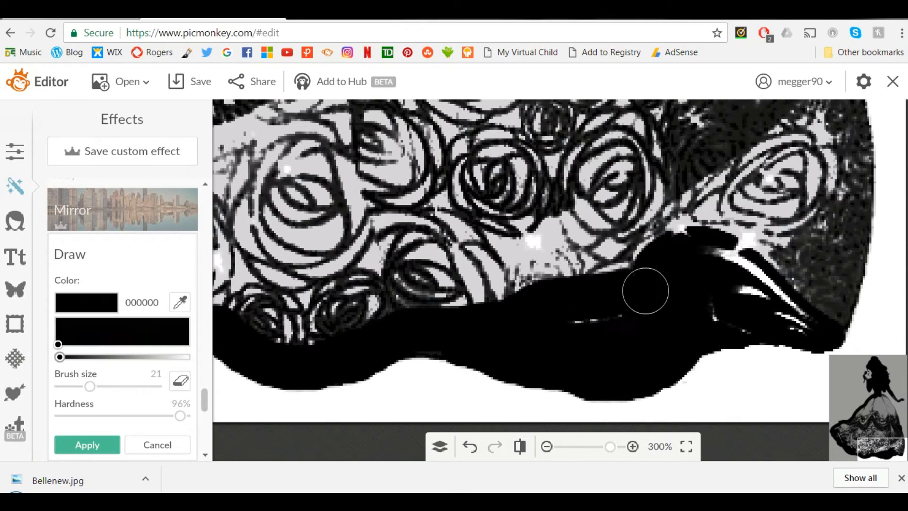
Step: Paint a black band up the right edge of the skirt from the hem to the waist, undoing stray strokes
mouse_move(843, 205)
left_mouse_down()
mouse_move(826, 312)
mouse_move(739, 314)
mouse_move(837, 194)
mouse_move(828, 192)
mouse_move(846, 245)
mouse_move(825, 174)
mouse_move(853, 317)
left_mouse_up()
scroll(892, 176, "up", 3)
left_click_drag(861, 432, 860, 441)
scroll(840, 284, "up", 1)
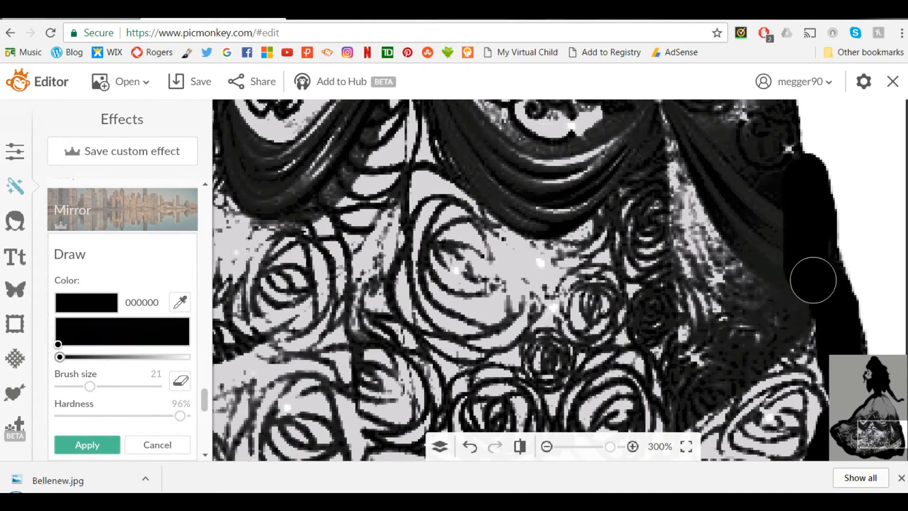
scroll(780, 251, "up", 2)
mouse_move(748, 220)
left_mouse_down()
mouse_move(765, 258)
mouse_move(770, 326)
left_mouse_up()
left_click_drag(880, 412, 882, 411)
mouse_move(699, 227)
left_mouse_down()
mouse_move(747, 349)
mouse_move(726, 261)
mouse_move(720, 275)
mouse_move(748, 347)
left_mouse_up()
key("ctrl+z")
mouse_move(749, 347)
left_mouse_down()
mouse_move(723, 296)
mouse_move(726, 278)
left_mouse_up()
left_click_drag(726, 278, 743, 313)
left_click_drag(881, 410, 882, 401)
mouse_move(562, 201)
left_mouse_down()
mouse_move(606, 237)
mouse_move(545, 205)
mouse_move(600, 234)
mouse_move(676, 348)
left_mouse_up()
key("ctrl+z")
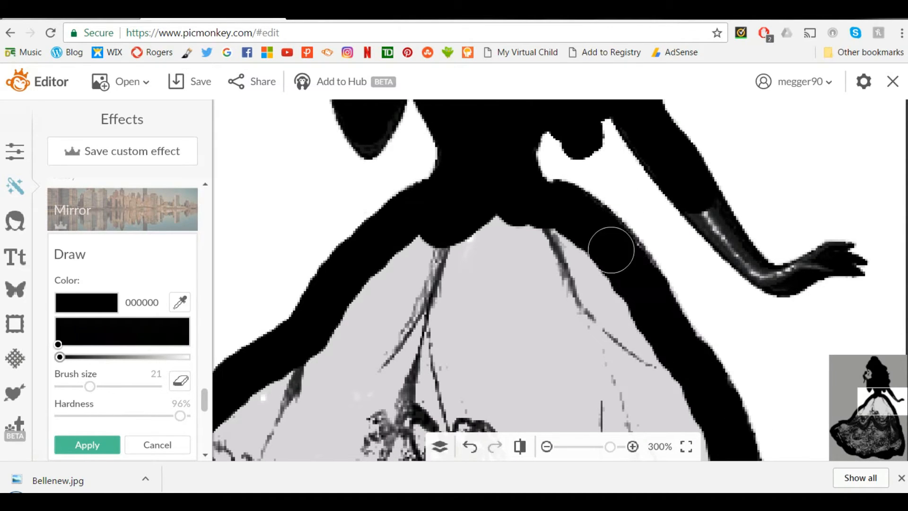
Step: Enlarge the brush to size 138 and fill the inside of the skirt with black
scroll(611, 249, "down", 3)
left_click_drag(90, 386, 138, 386)
mouse_move(587, 373)
left_mouse_down()
mouse_move(525, 380)
mouse_move(485, 356)
mouse_move(508, 338)
mouse_move(513, 346)
mouse_move(593, 271)
mouse_move(636, 358)
mouse_move(628, 389)
mouse_move(565, 397)
mouse_move(567, 350)
mouse_move(510, 373)
left_mouse_up()
scroll(548, 152, "up", 5)
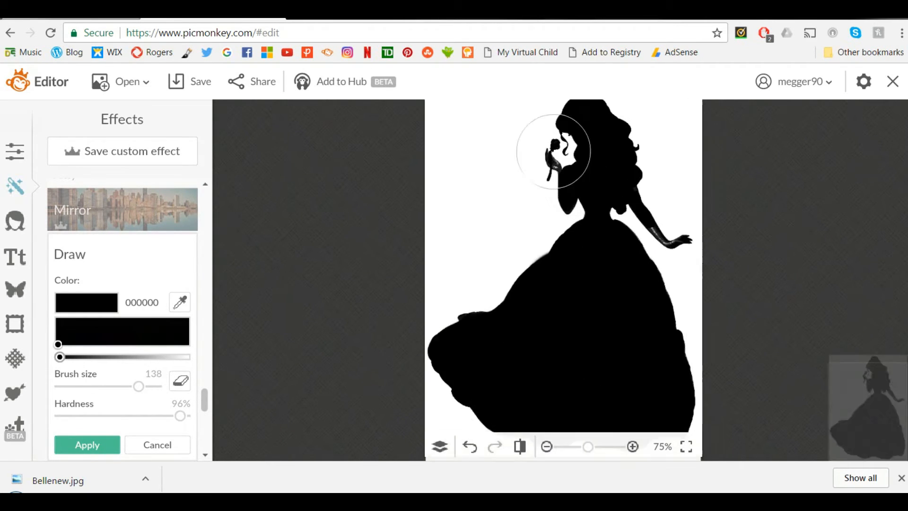
Step: Reduce the brush to size 8 and black out the remaining highlights on the raised hand and the outstretched forearm
left_click_drag(138, 386, 73, 386)
mouse_move(482, 237)
left_mouse_down()
mouse_move(529, 249)
mouse_move(552, 284)
mouse_move(463, 179)
left_mouse_up()
left_click_drag(866, 379, 893, 398)
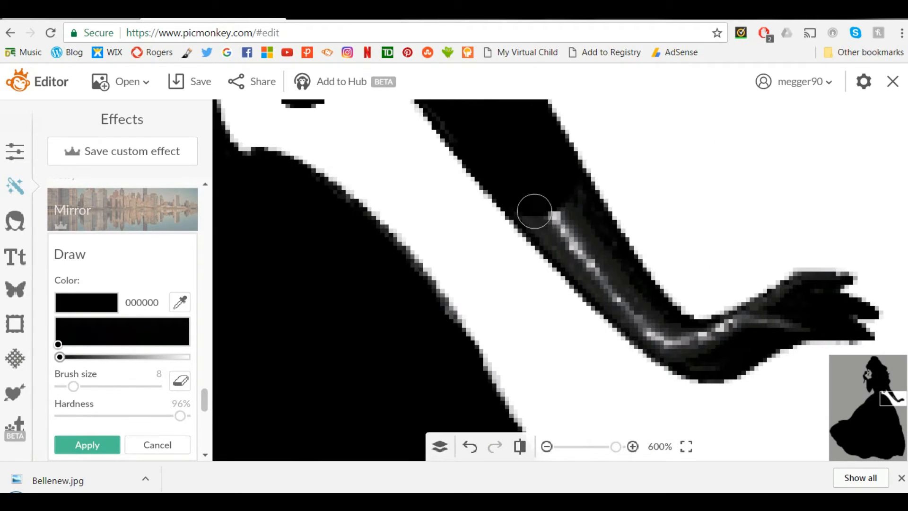
mouse_move(533, 208)
left_mouse_down()
mouse_move(644, 325)
mouse_move(805, 293)
mouse_move(744, 344)
mouse_move(680, 378)
left_mouse_up()
Step: Apply the drawing and save the silhouette to the computer as Bellenew.jpg in Sean quality
scroll(681, 378, "down", 5)
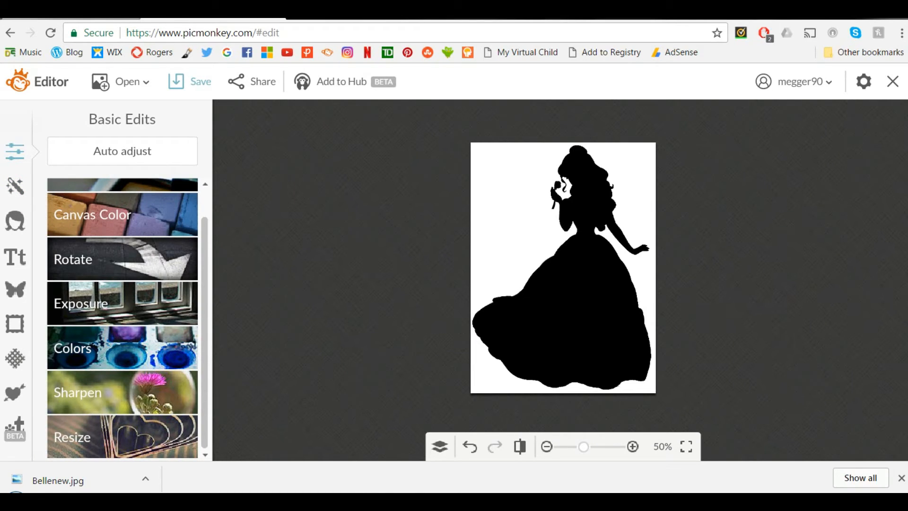
left_click(190, 82)
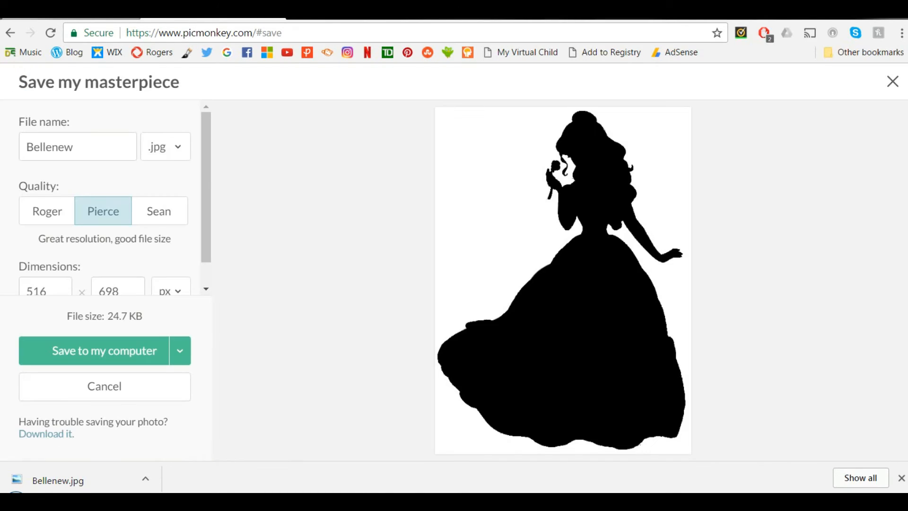
left_click(159, 211)
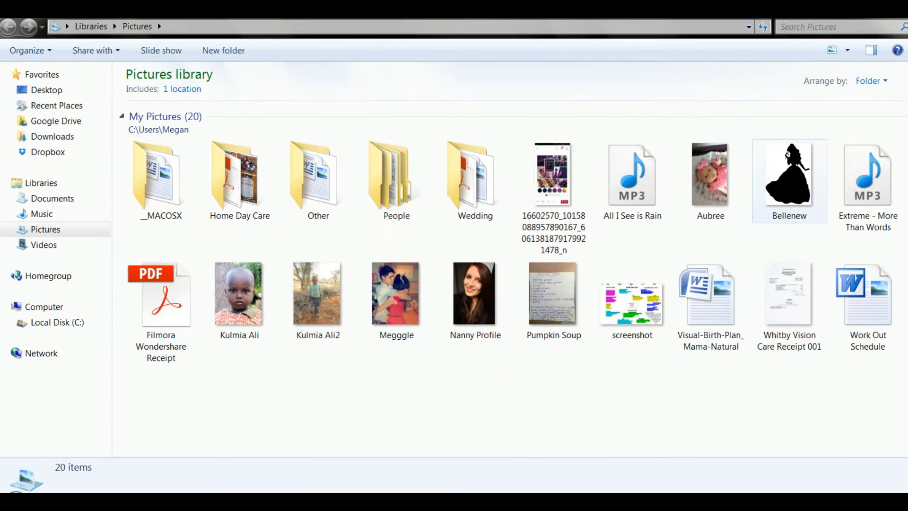
Step: Open the saved Bellenew picture from the Pictures library in Paint
right_click(786, 170)
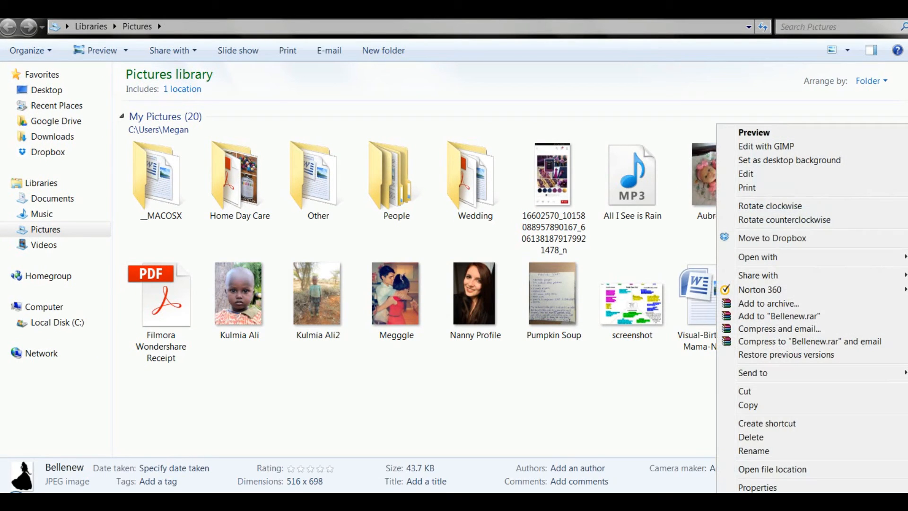
mouse_move(758, 257)
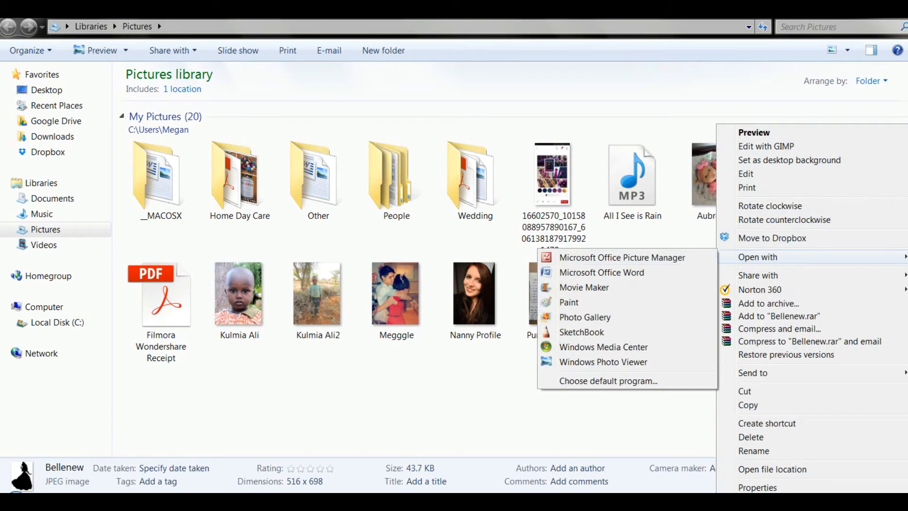
left_click(568, 302)
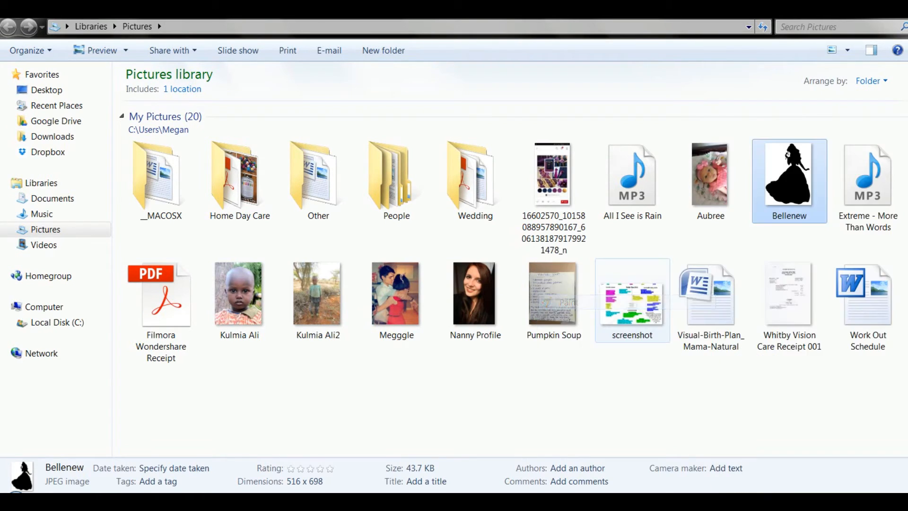
Step: Select the whole silhouette picture in Paint and cut it from the canvas
left_click(189, 69)
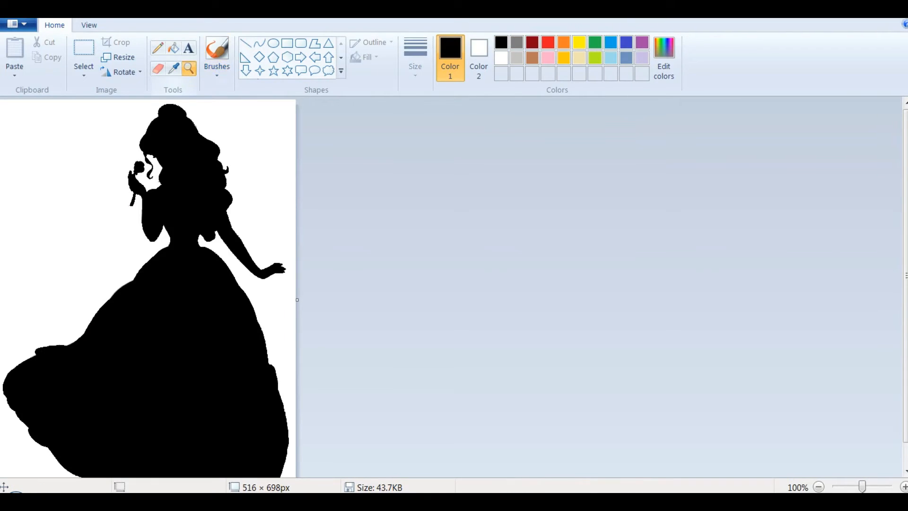
right_click(162, 193)
left_click(83, 48)
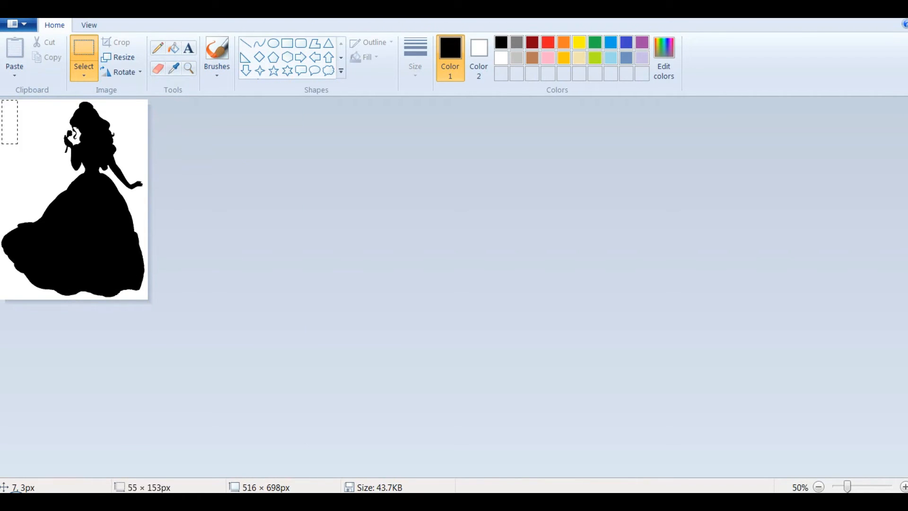
left_click_drag(18, 143, 61, 263)
left_click(146, 103)
left_click_drag(147, 100, 1, 303)
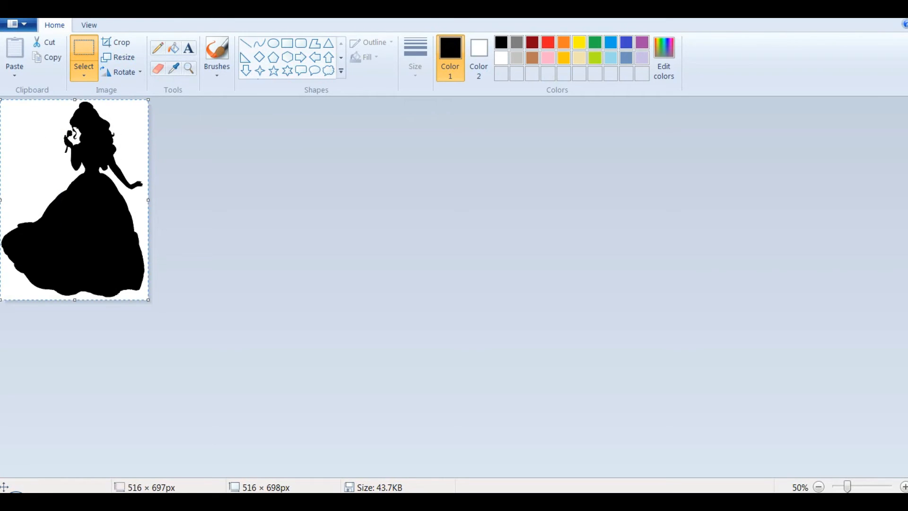
right_click(97, 226)
left_click(126, 235)
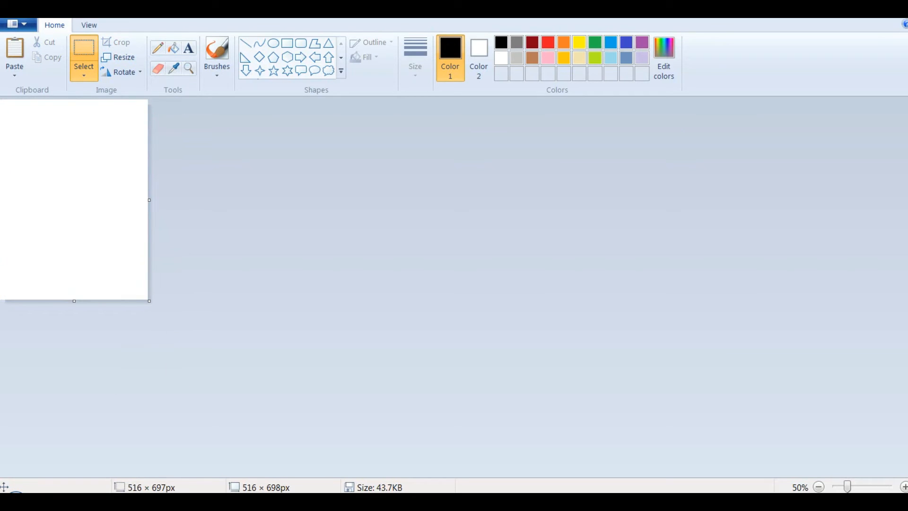
Step: Enlarge the canvas to 1226 × 1286 px, paste the silhouette and place it near the middle
key("ctrl+v")
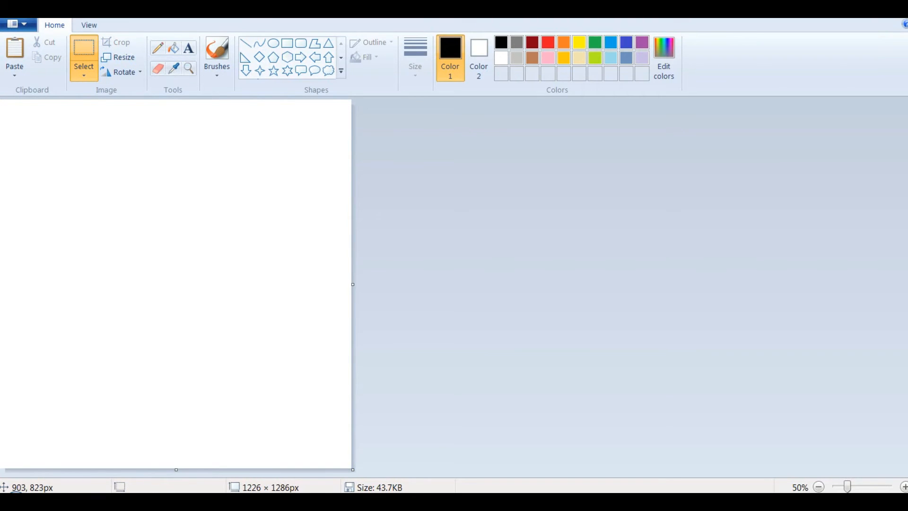
left_click_drag(83, 204, 123, 258)
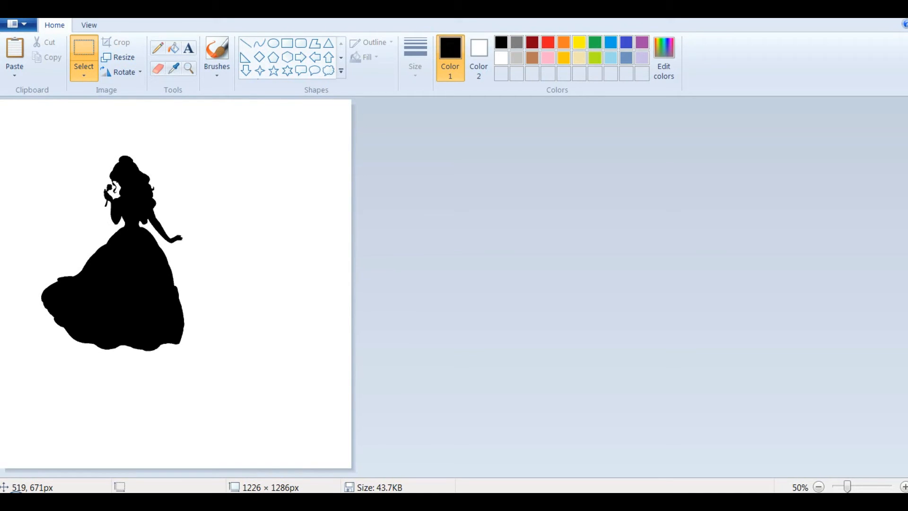
left_click_drag(149, 292, 192, 323)
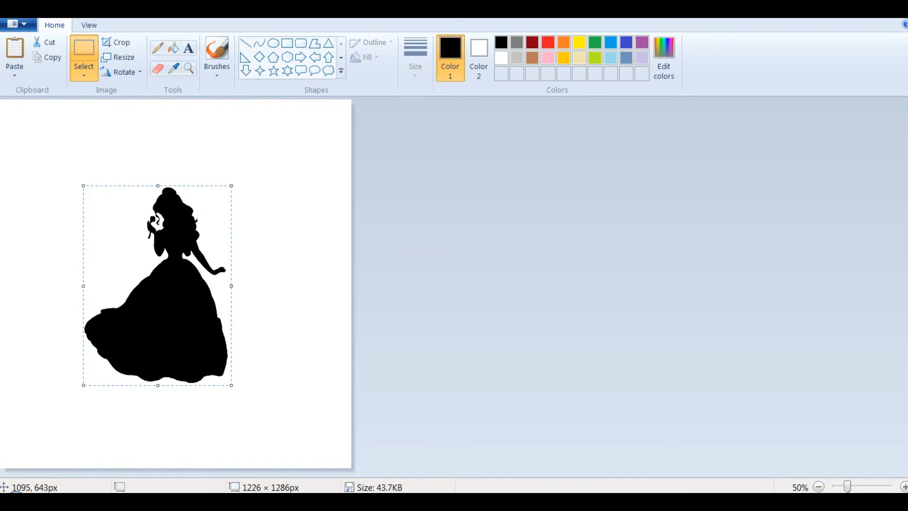
left_click(289, 283)
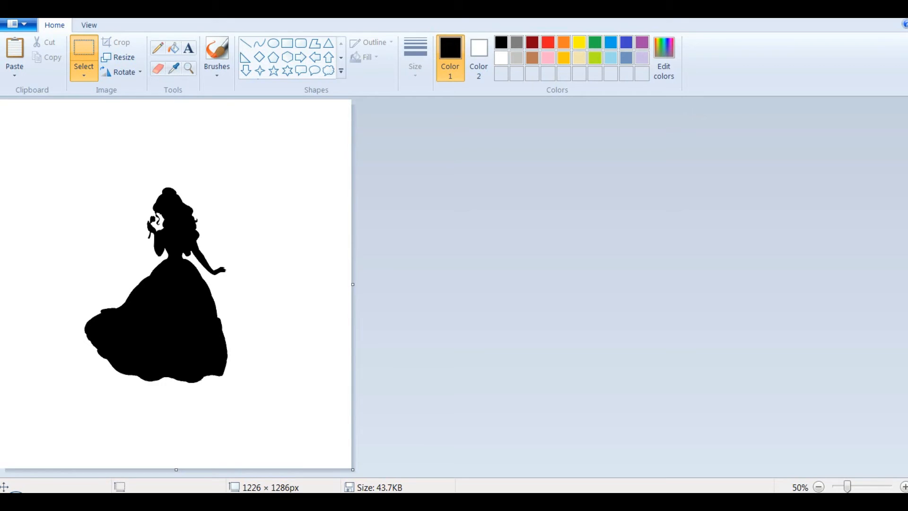
Step: Save the enlarged silhouette picture in Paint, switch to PicMonkey and open Bellenew from the Pictures library
left_click(18, 24)
left_click(35, 107)
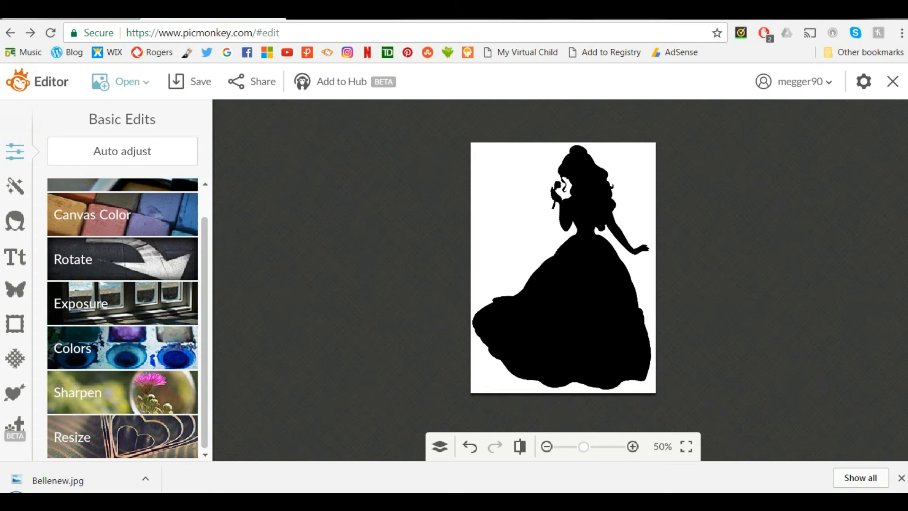
left_click(116, 81)
left_click(135, 115)
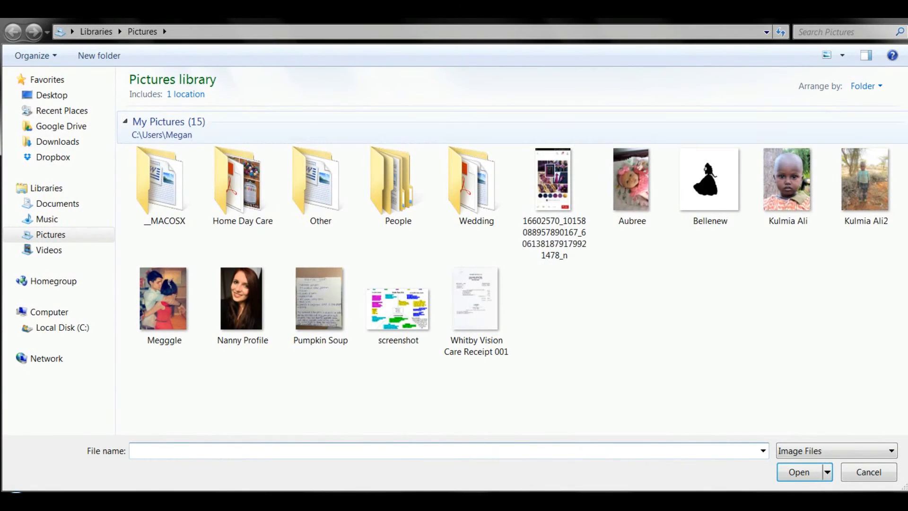
left_click(709, 185)
left_click(799, 472)
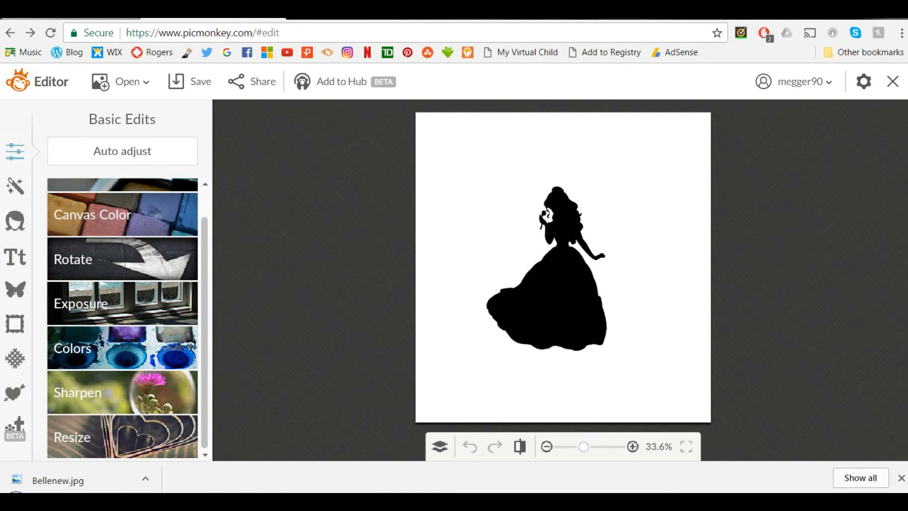
Step: Crop the picture to 5 x 7 proportions at about 819 × 1147 px, with the frame positioned around the silhouette
scroll(122, 229, "up", 1)
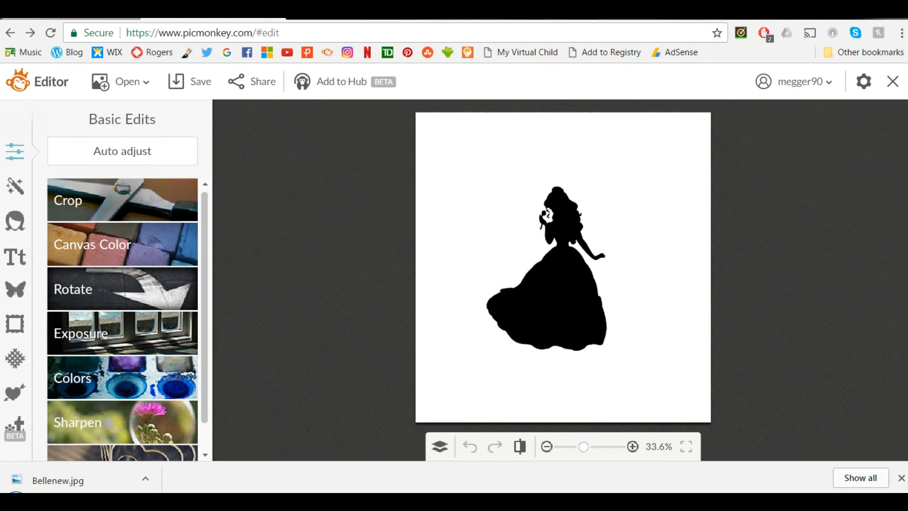
left_click(95, 199)
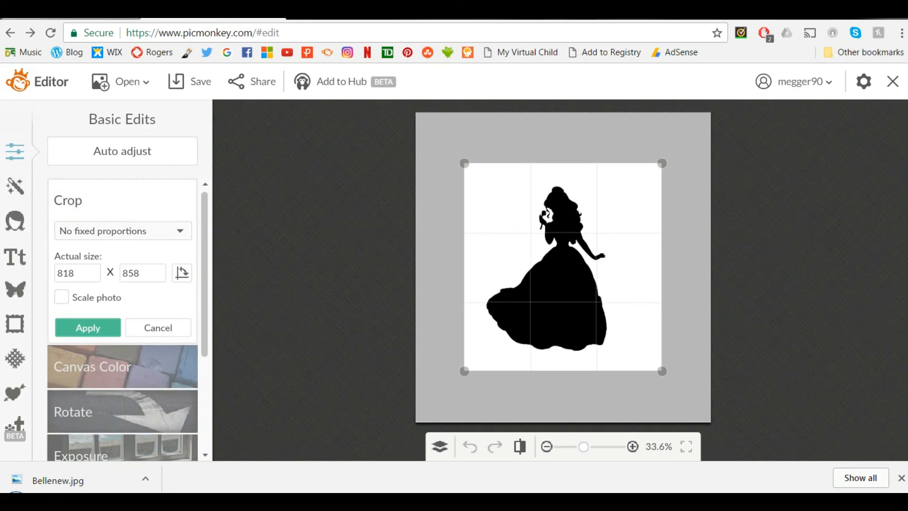
left_click(123, 231)
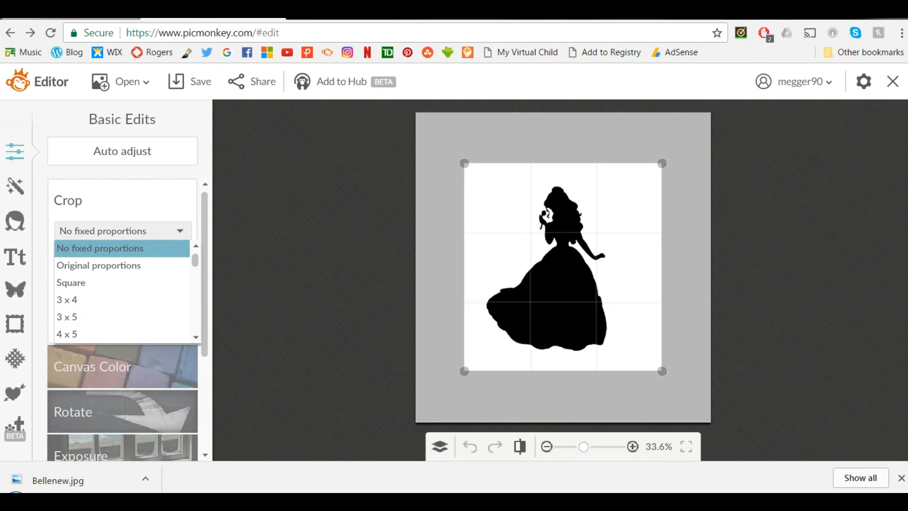
scroll(95, 317, "down", 3)
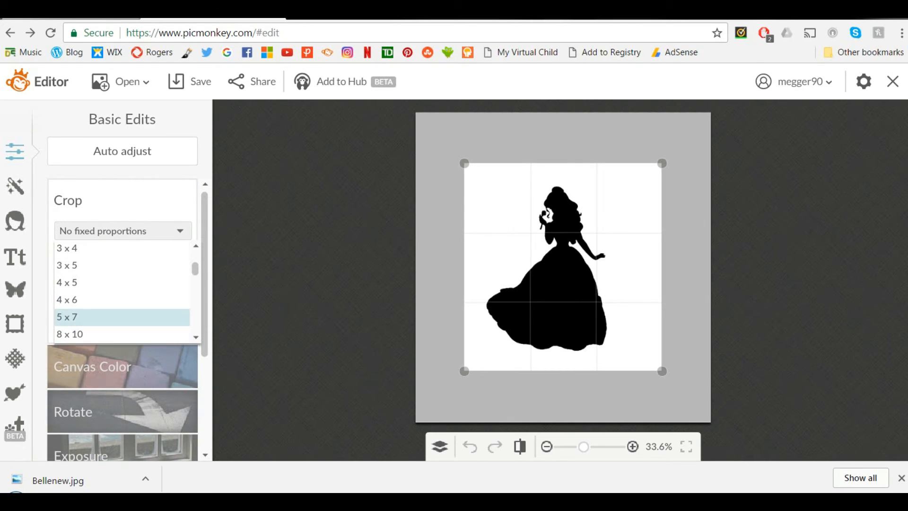
left_click(95, 316)
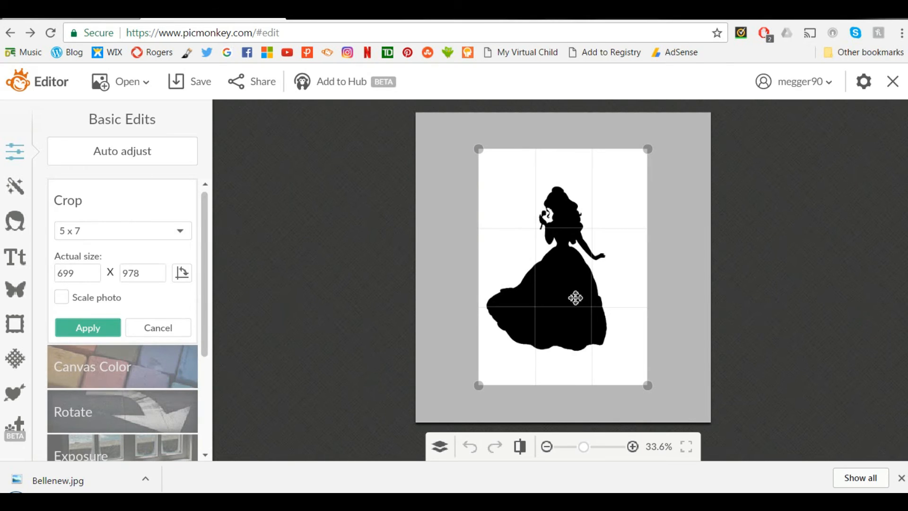
left_click_drag(574, 297, 569, 302)
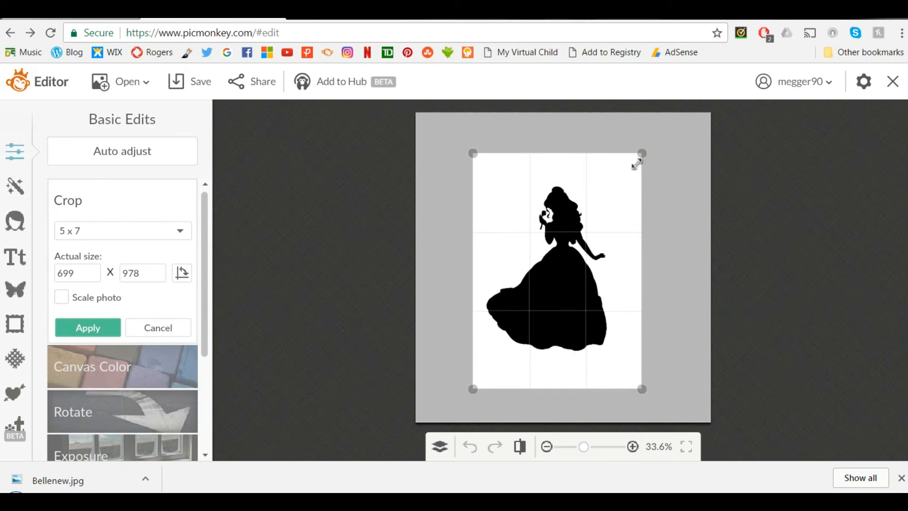
left_click_drag(645, 155, 683, 116)
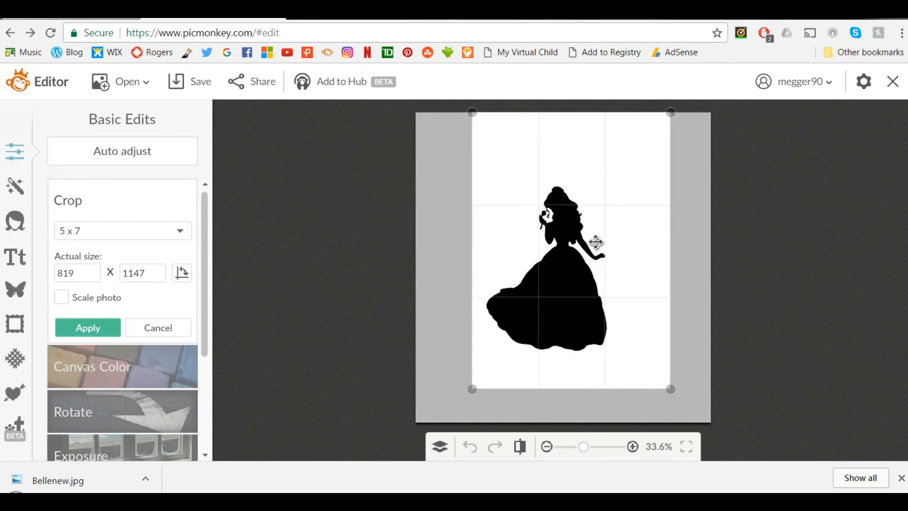
left_click_drag(581, 261, 578, 263)
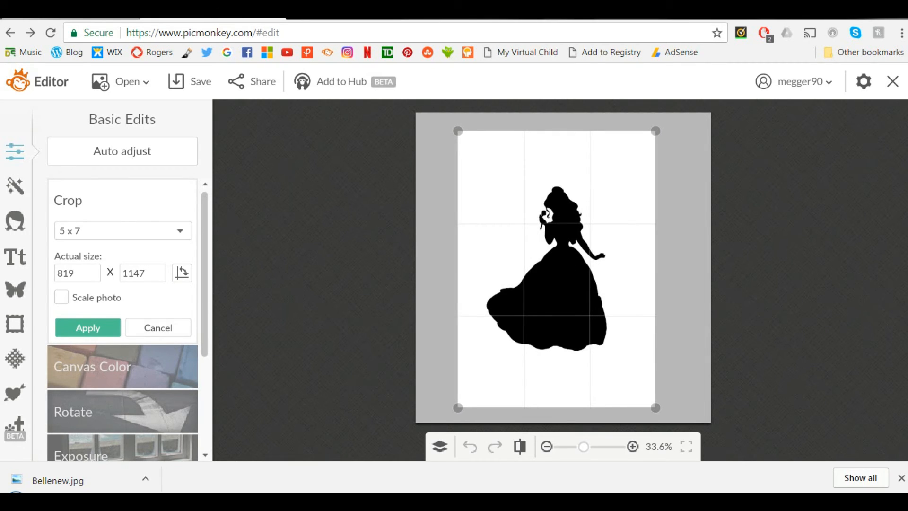
left_click(88, 328)
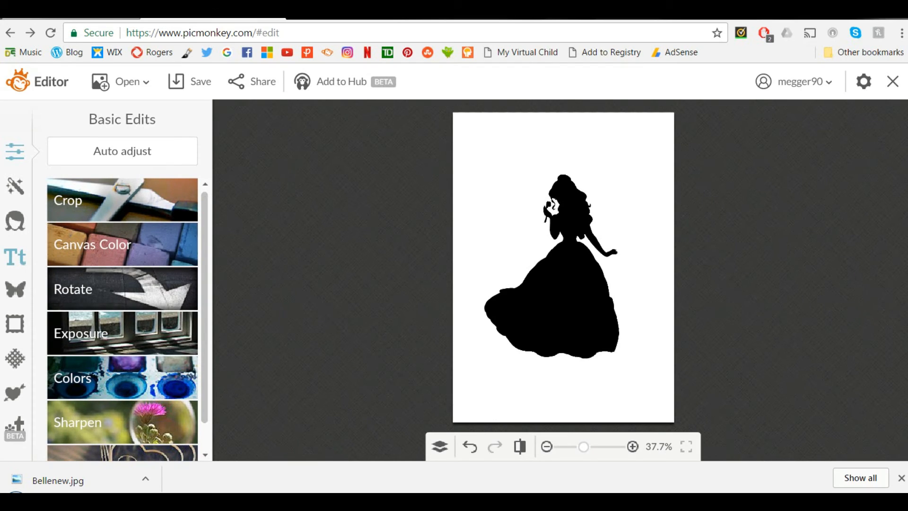
Step: Add the text "Table 1" above the silhouette and centre-align it in its box
left_click(15, 257)
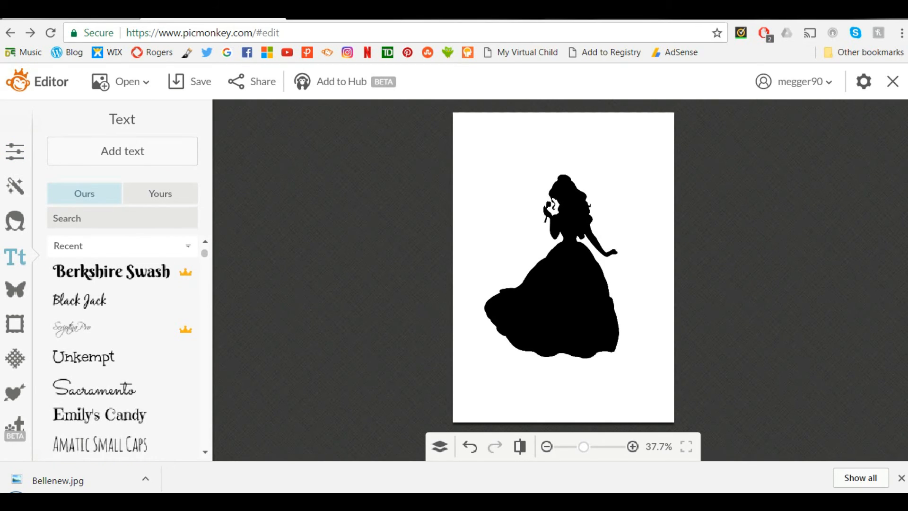
left_click(122, 151)
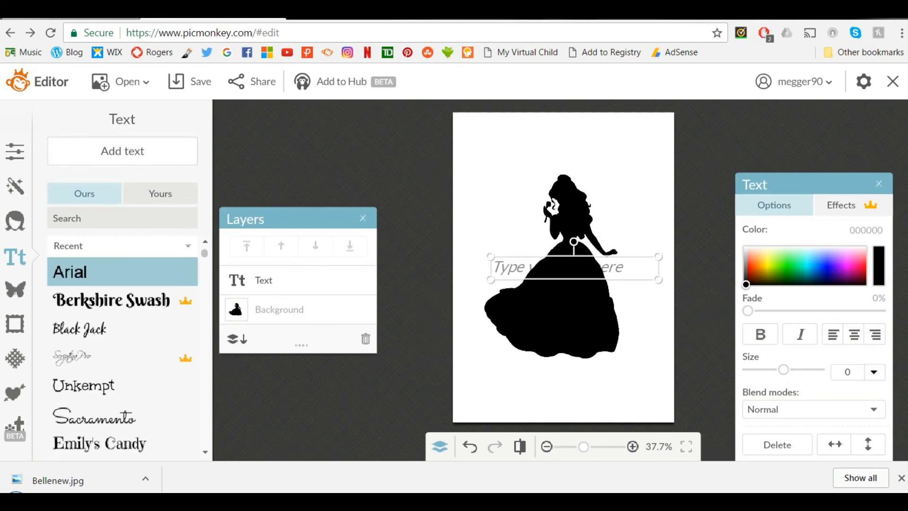
left_click_drag(590, 268, 619, 151)
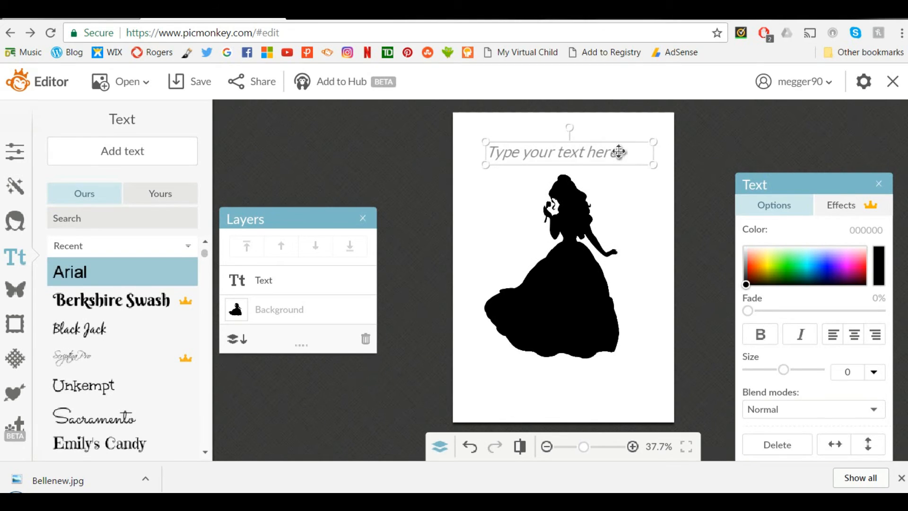
left_click(498, 153)
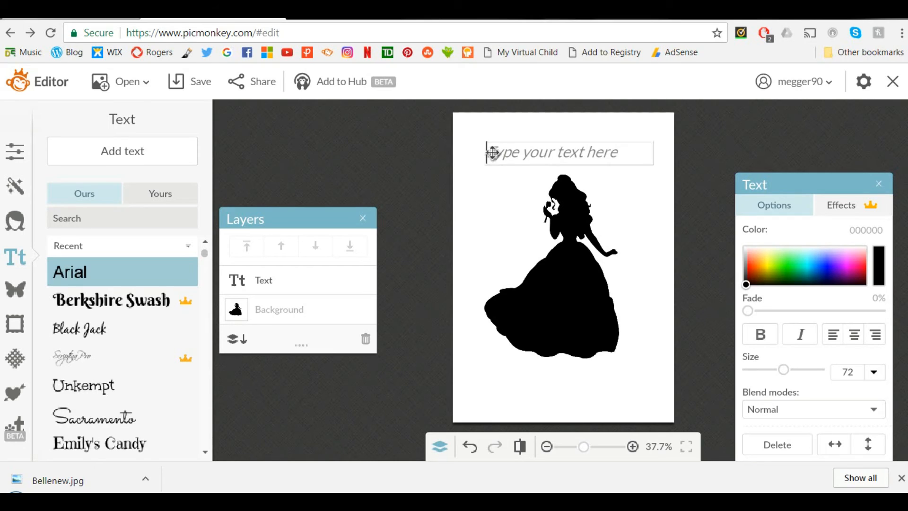
type("Table 1")
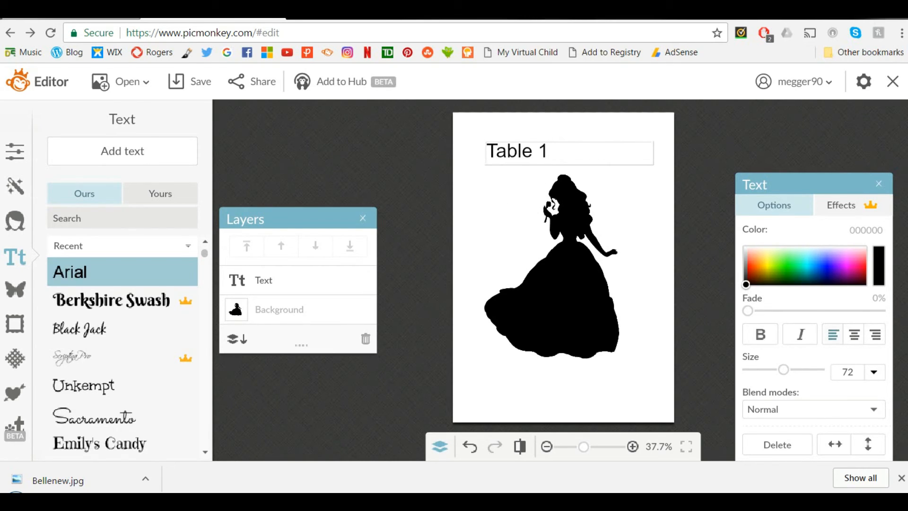
left_click(853, 334)
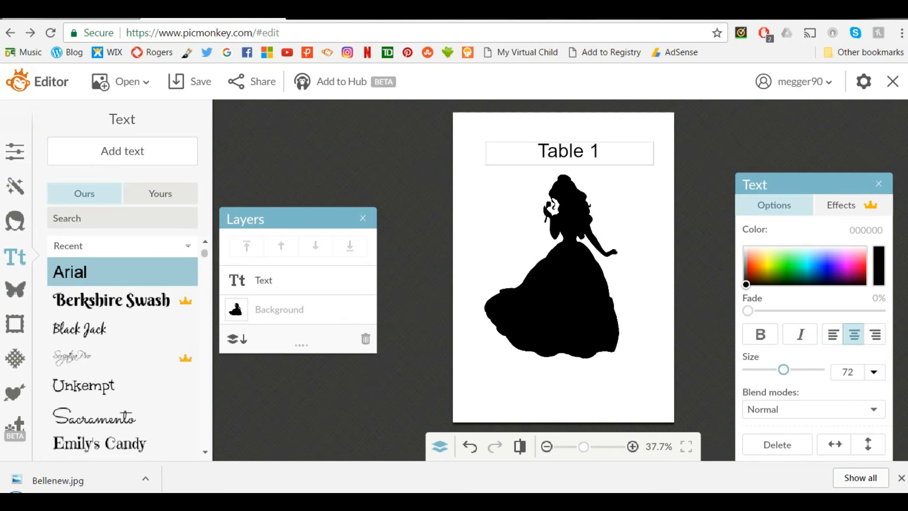
Step: Enlarge the Table 1 text to size 102 and centre it above the silhouette's head
left_click(648, 166)
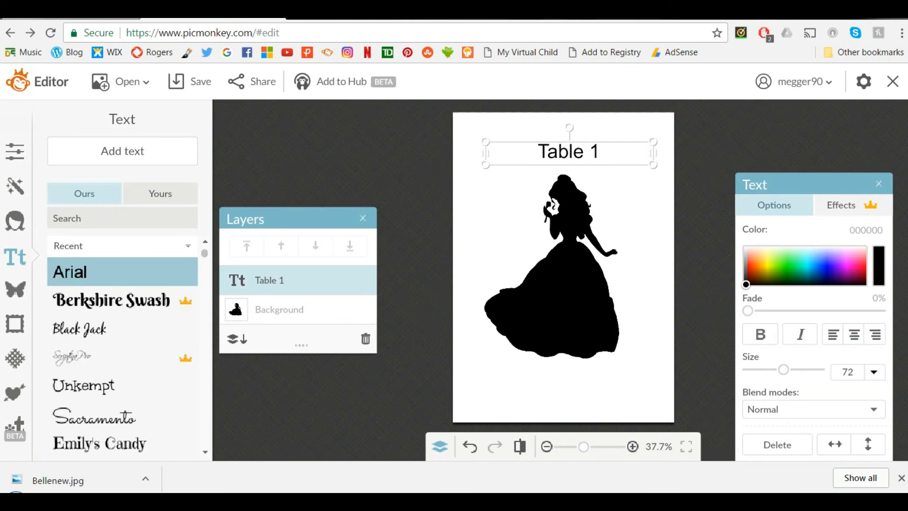
left_click_drag(654, 165, 721, 172)
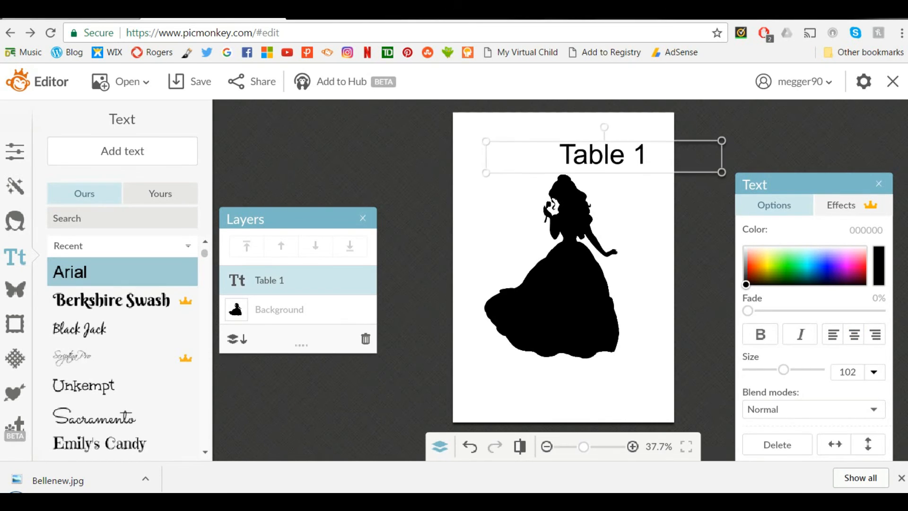
left_click_drag(652, 159, 610, 142)
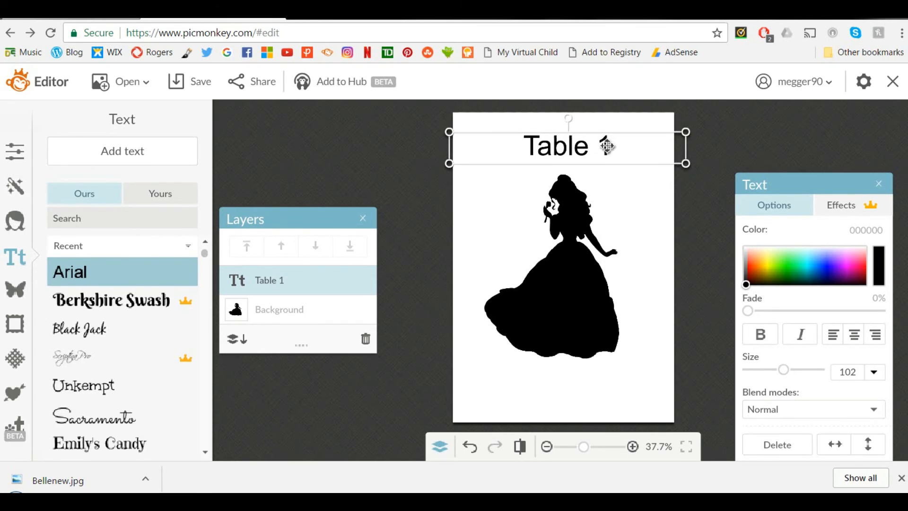
Step: Try the Berkshire Swash, Black Jack and Emily's Candy fonts on the Table 1 text
left_click(111, 299)
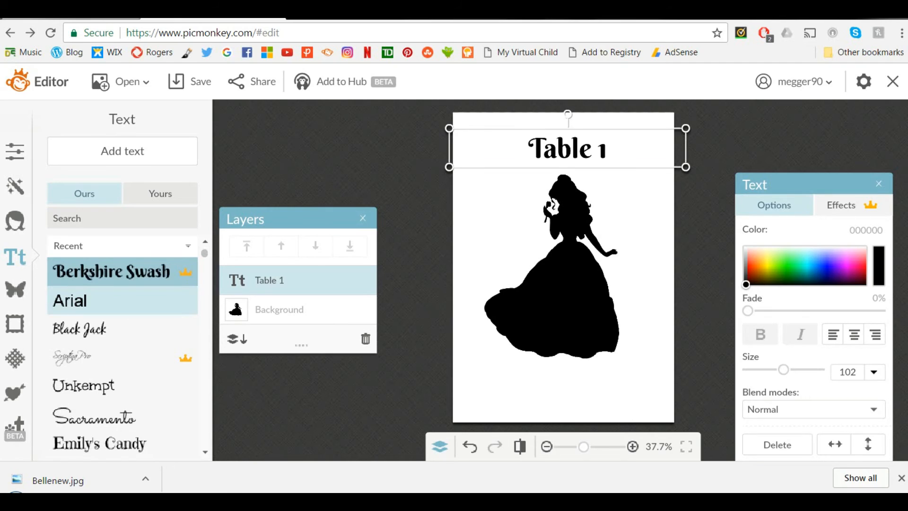
left_click(80, 327)
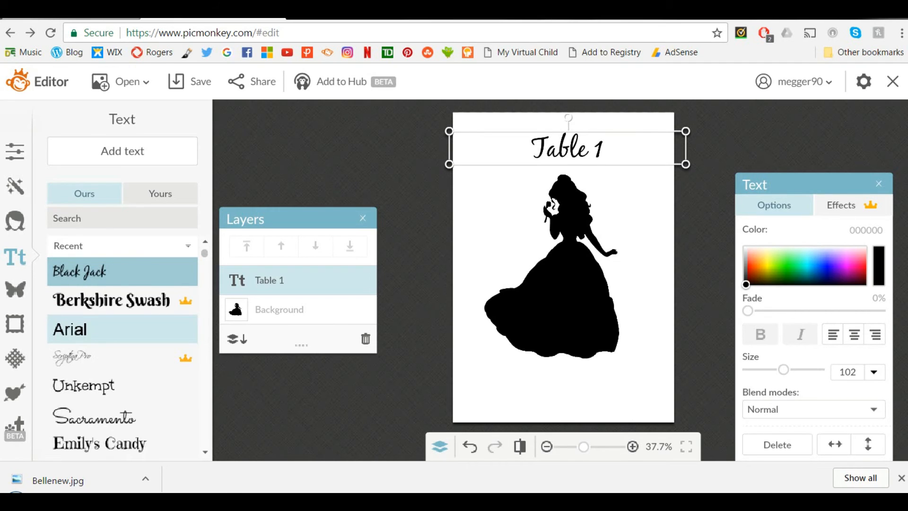
scroll(94, 340, "down", 3)
left_click(94, 388)
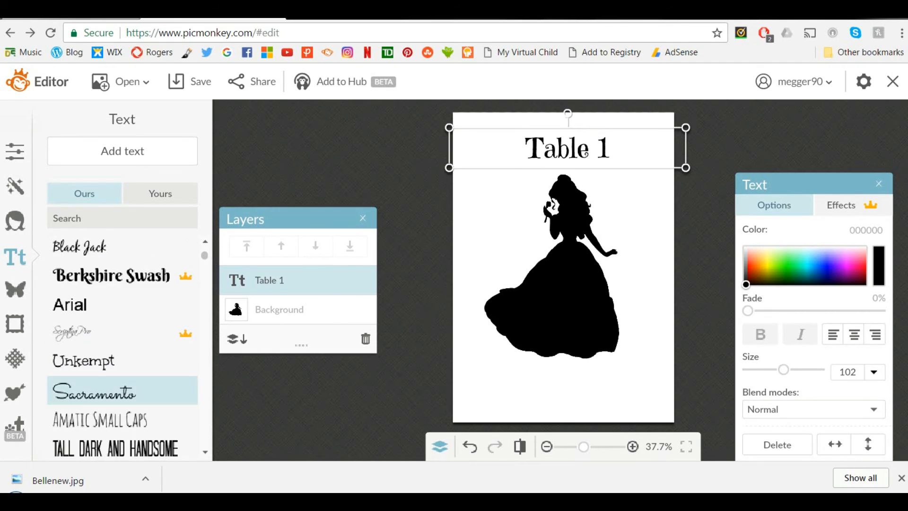
scroll(123, 345, "up", 2)
left_click(79, 275)
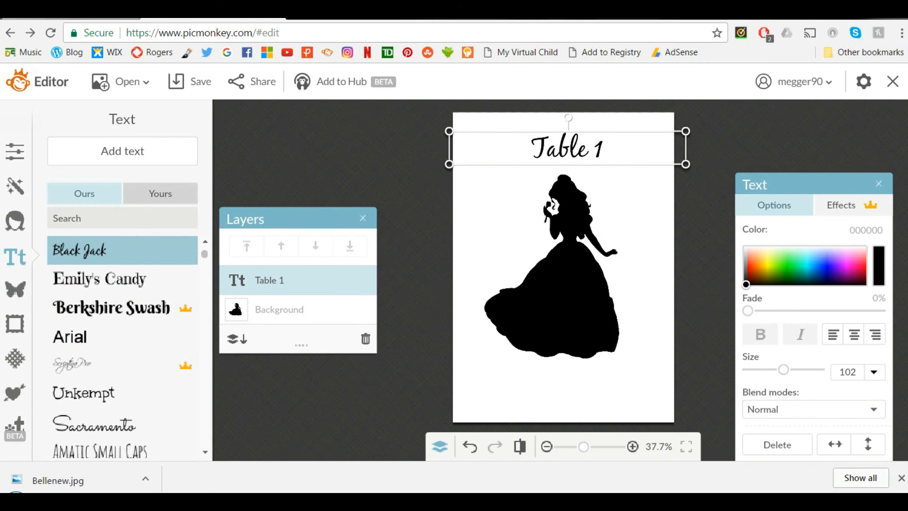
Step: Set the Table 1 text to the installed font Autumn in November and enlarge it to size 111
left_click(160, 193)
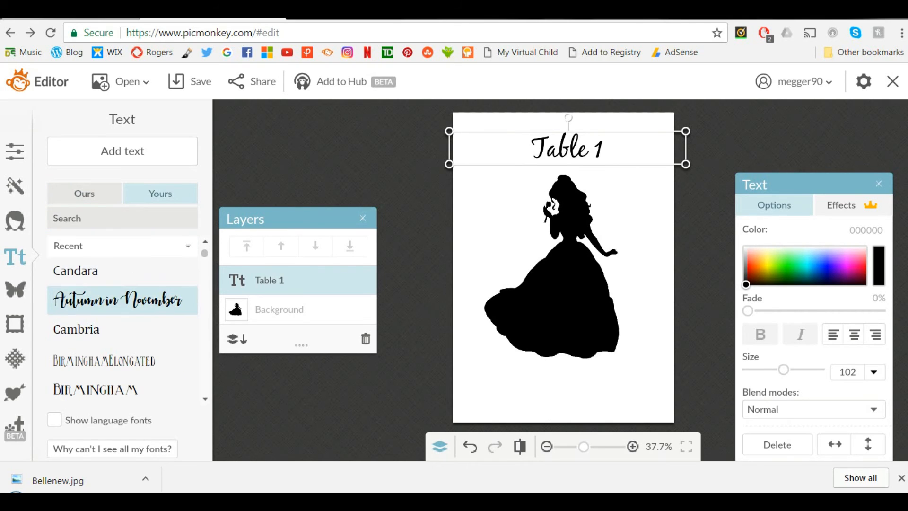
left_click(118, 300)
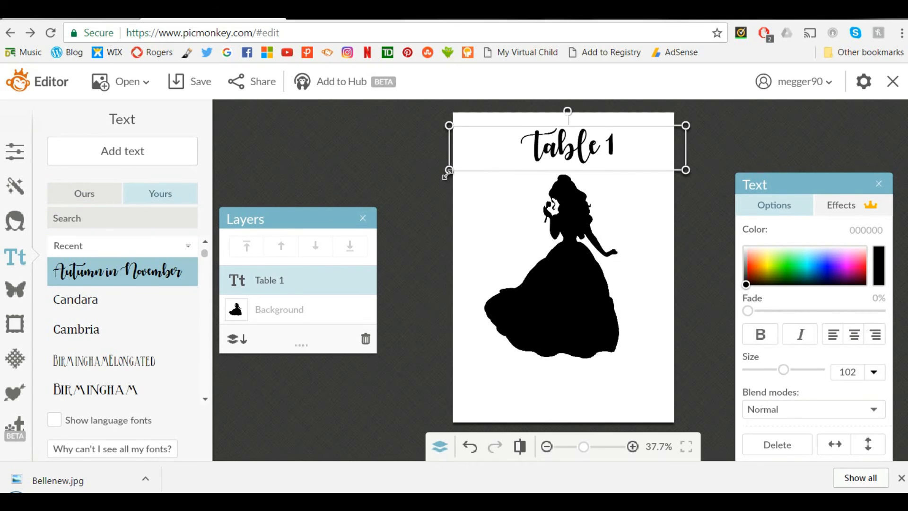
left_click_drag(448, 172, 428, 188)
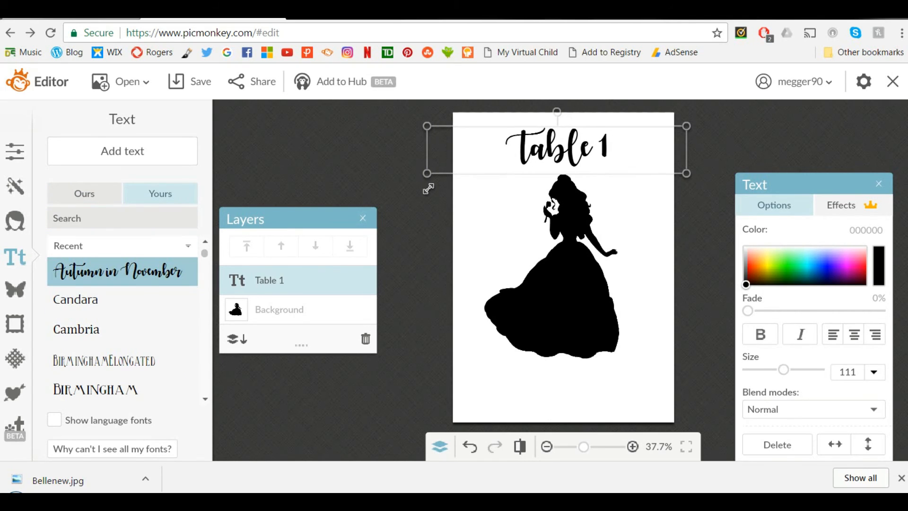
left_click(672, 161)
Step: Duplicate the Table 1 text and place the copy below the silhouette's dress
left_click(576, 142)
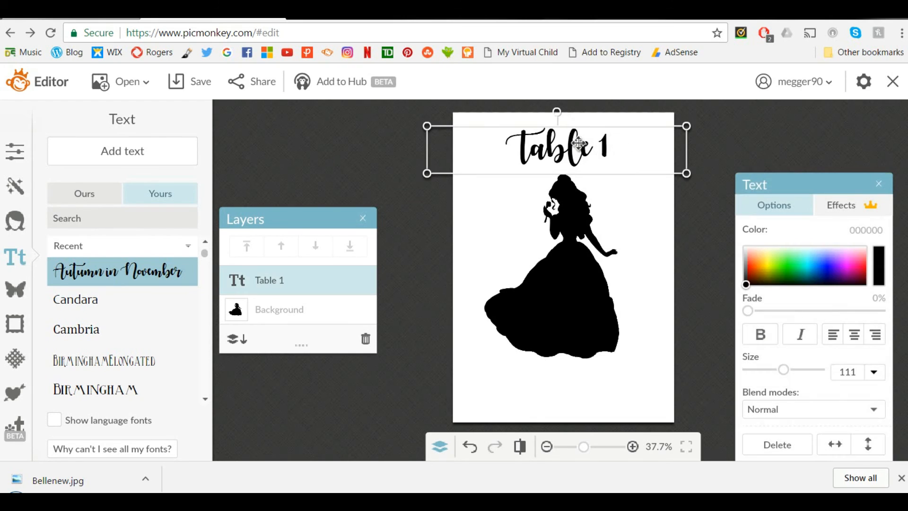
right_click(577, 142)
key("Down")
key("Down")
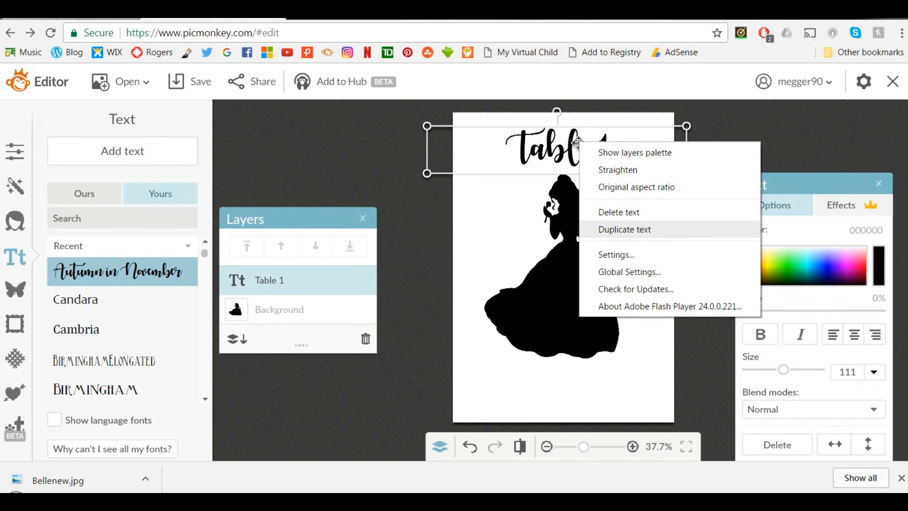
key("Return")
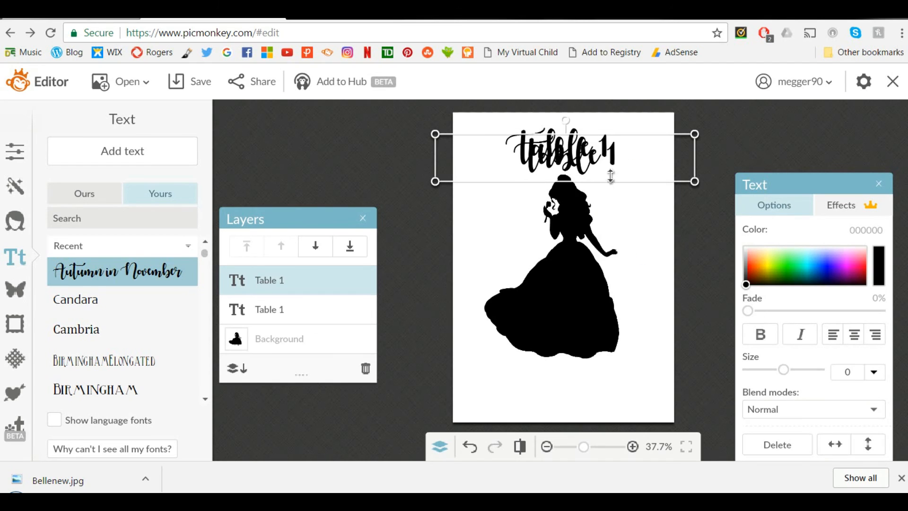
left_click_drag(607, 161, 601, 392)
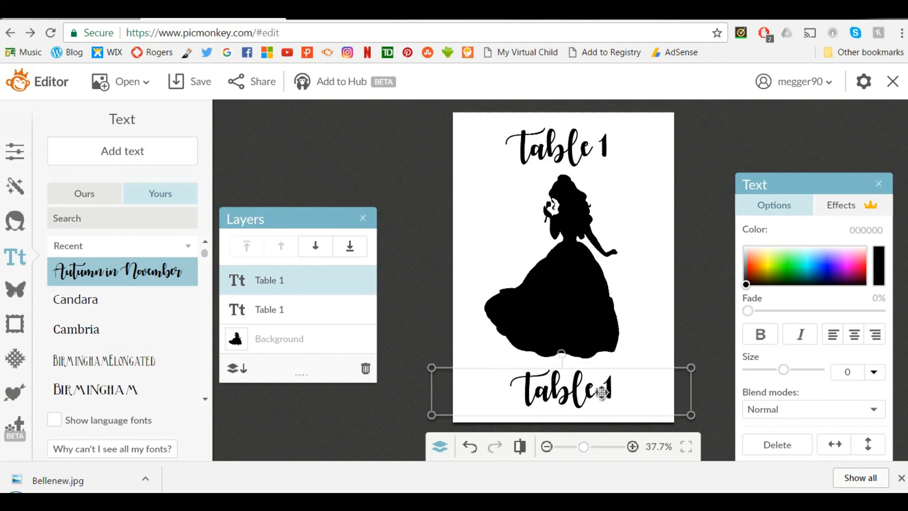
Step: Replace the duplicated text with "Belle", centre it below the dress and deselect it
double_click(601, 392)
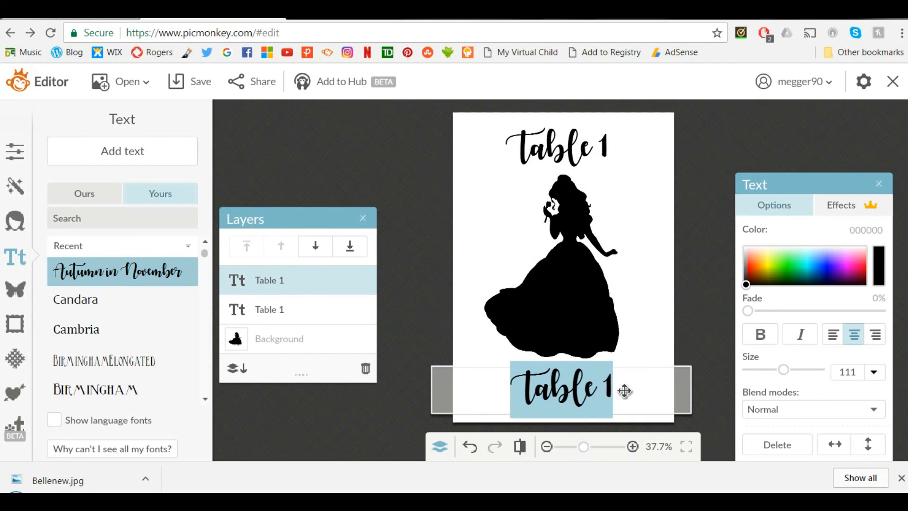
type("Belle")
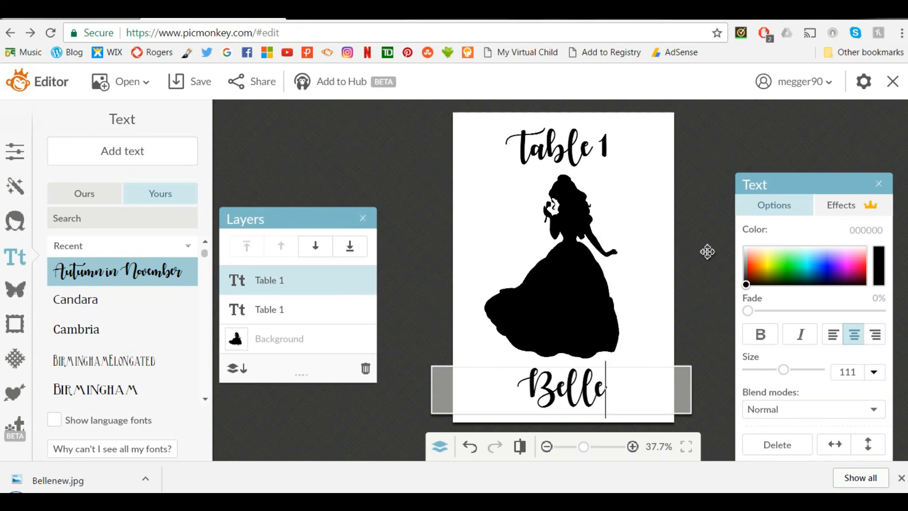
left_click(708, 252)
left_click(575, 385)
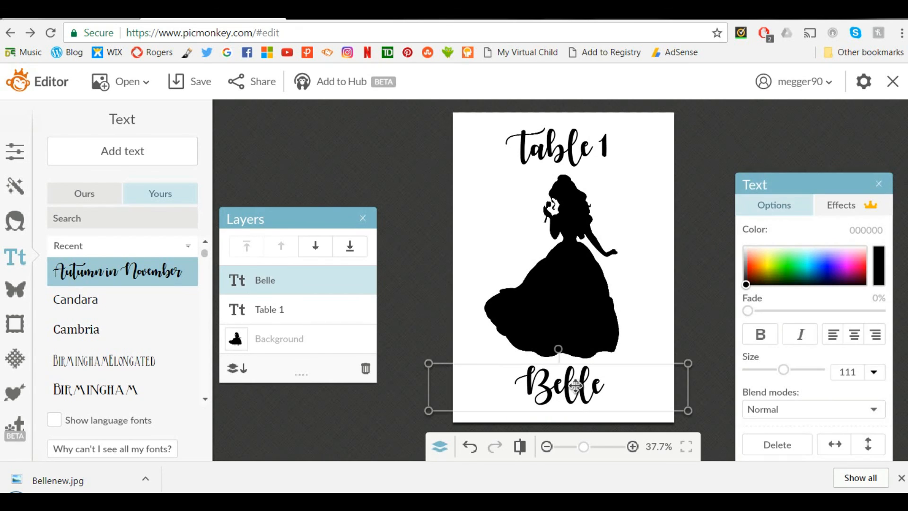
left_click_drag(576, 385, 576, 384)
left_click(704, 239)
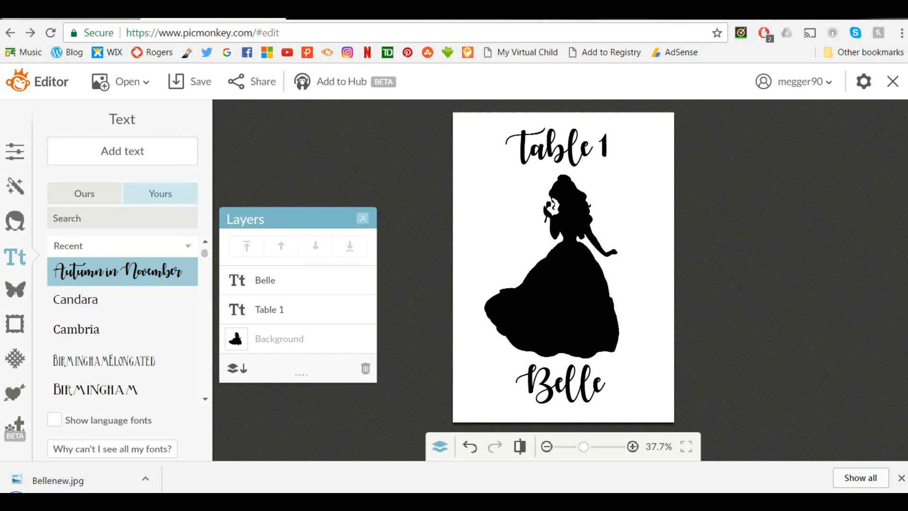
Step: Close the layers list and save the card to the Pictures library as the JPEG Bellenew, replacing the existing file
left_click(363, 218)
left_click(190, 81)
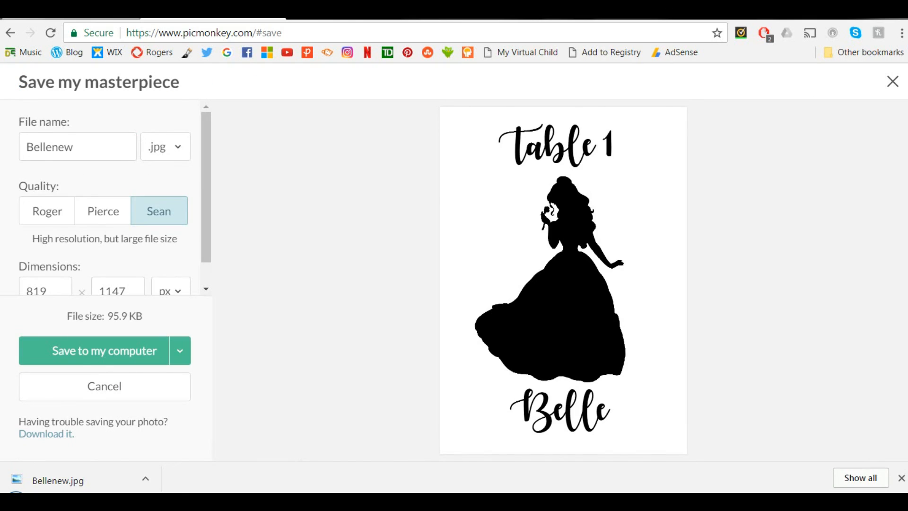
left_click(104, 351)
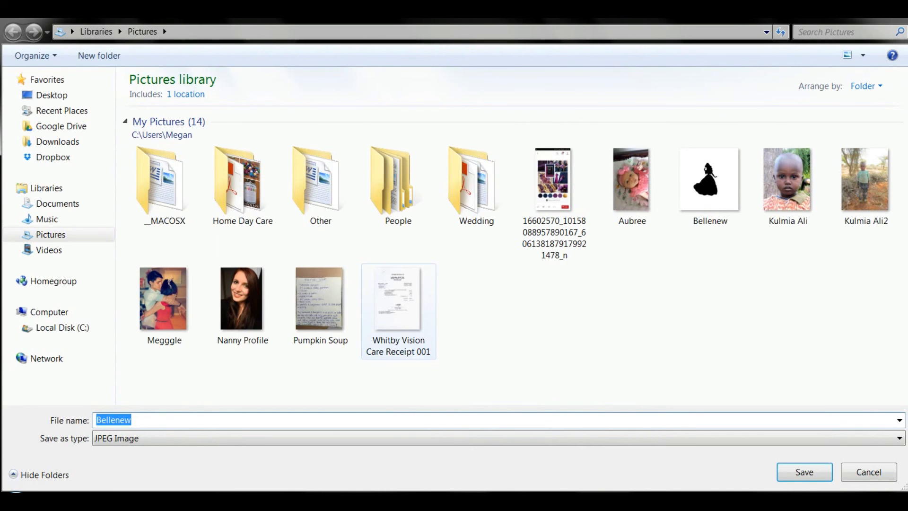
key("Return")
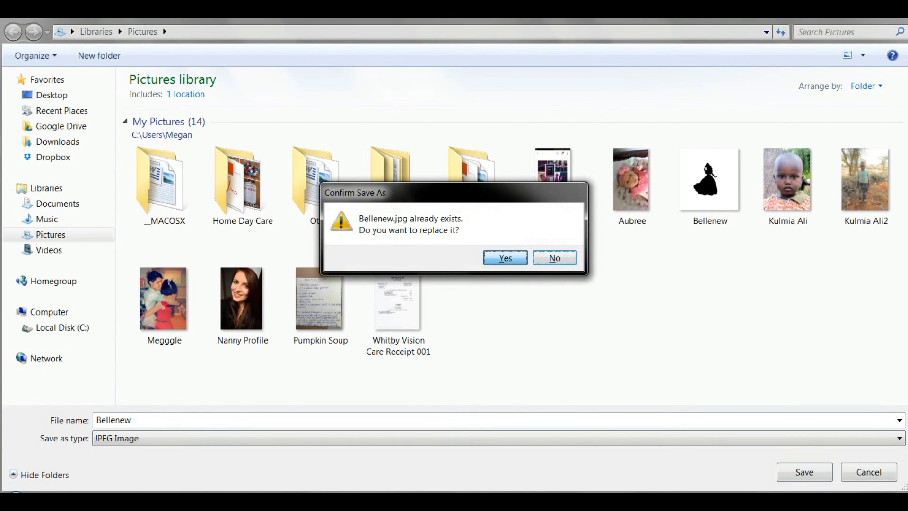
left_click(505, 257)
Step: Switch to Windows Explorer and open the saved Bellenew picture from the Pictures library in the photo viewer
mouse_move(404, 501)
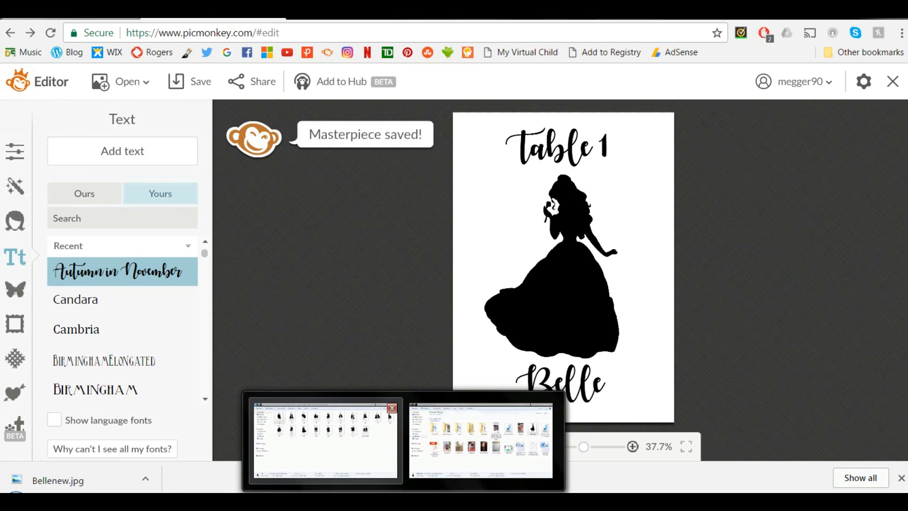
left_click(325, 440)
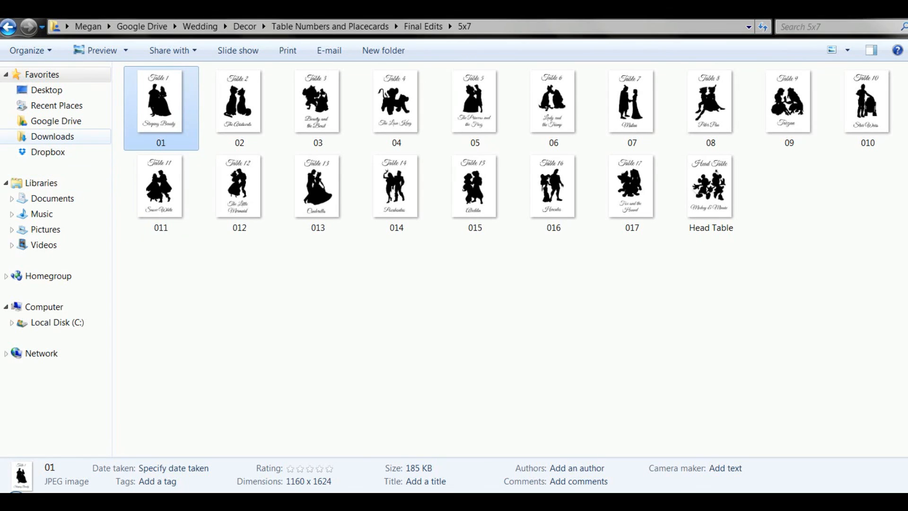
left_click(45, 230)
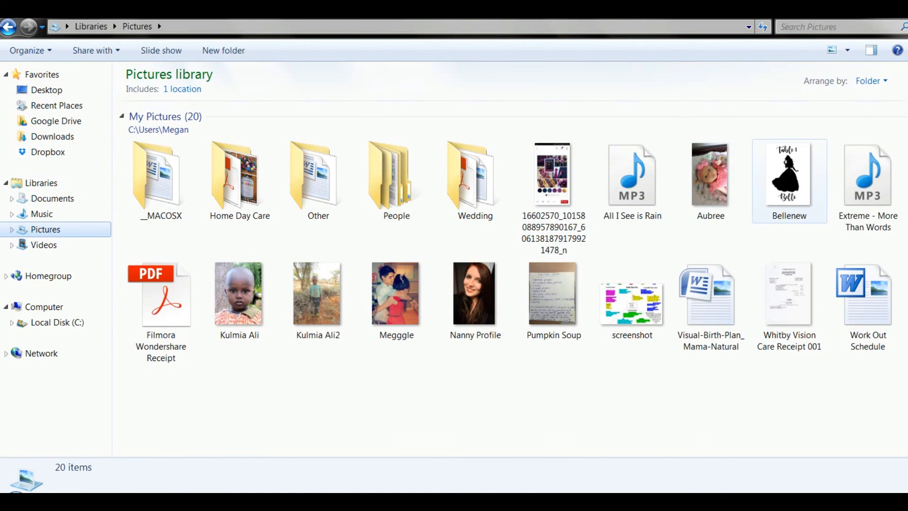
right_click(788, 182)
left_click(754, 133)
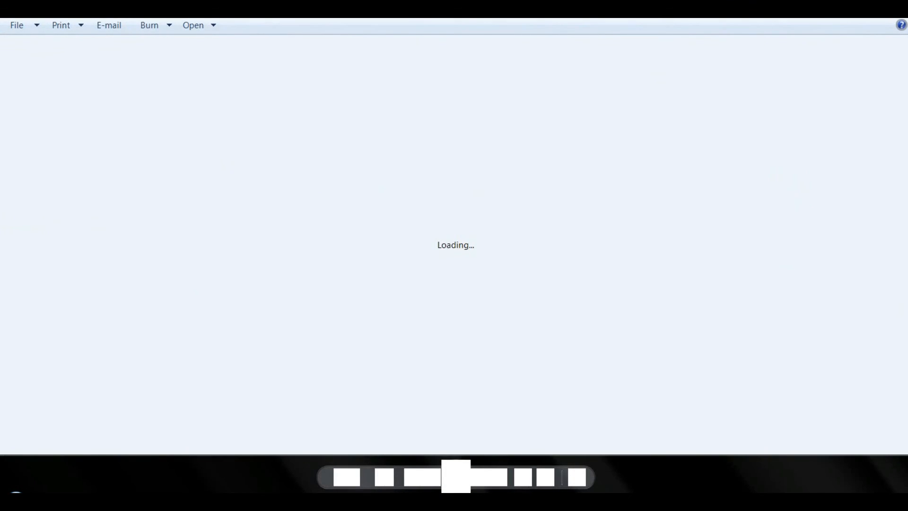